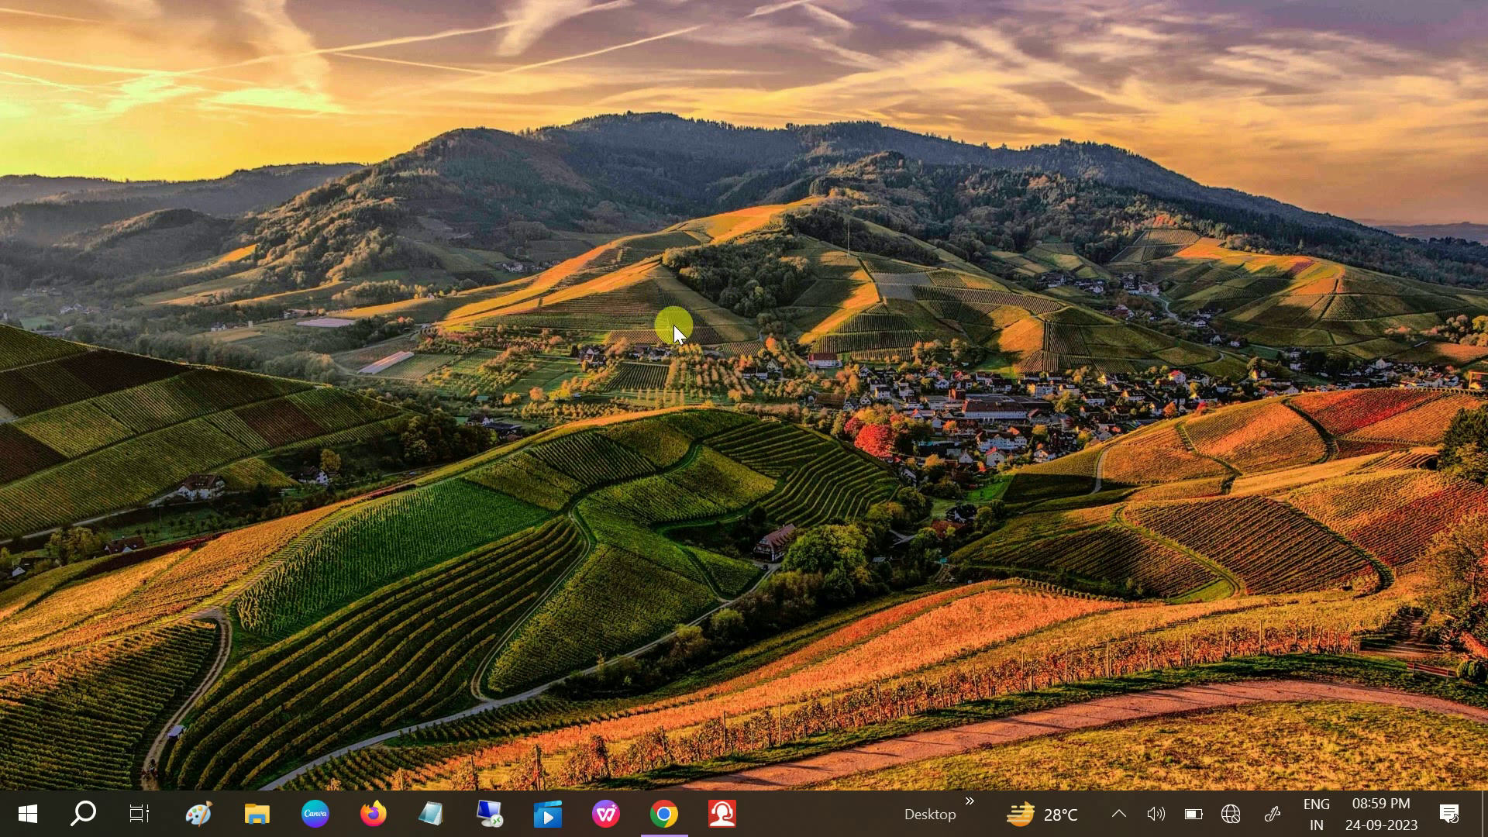
Step: Check the laptop's System Manufacturer in System Information, then close it
{"action": "left_click", "coordinate": [88, 814]}
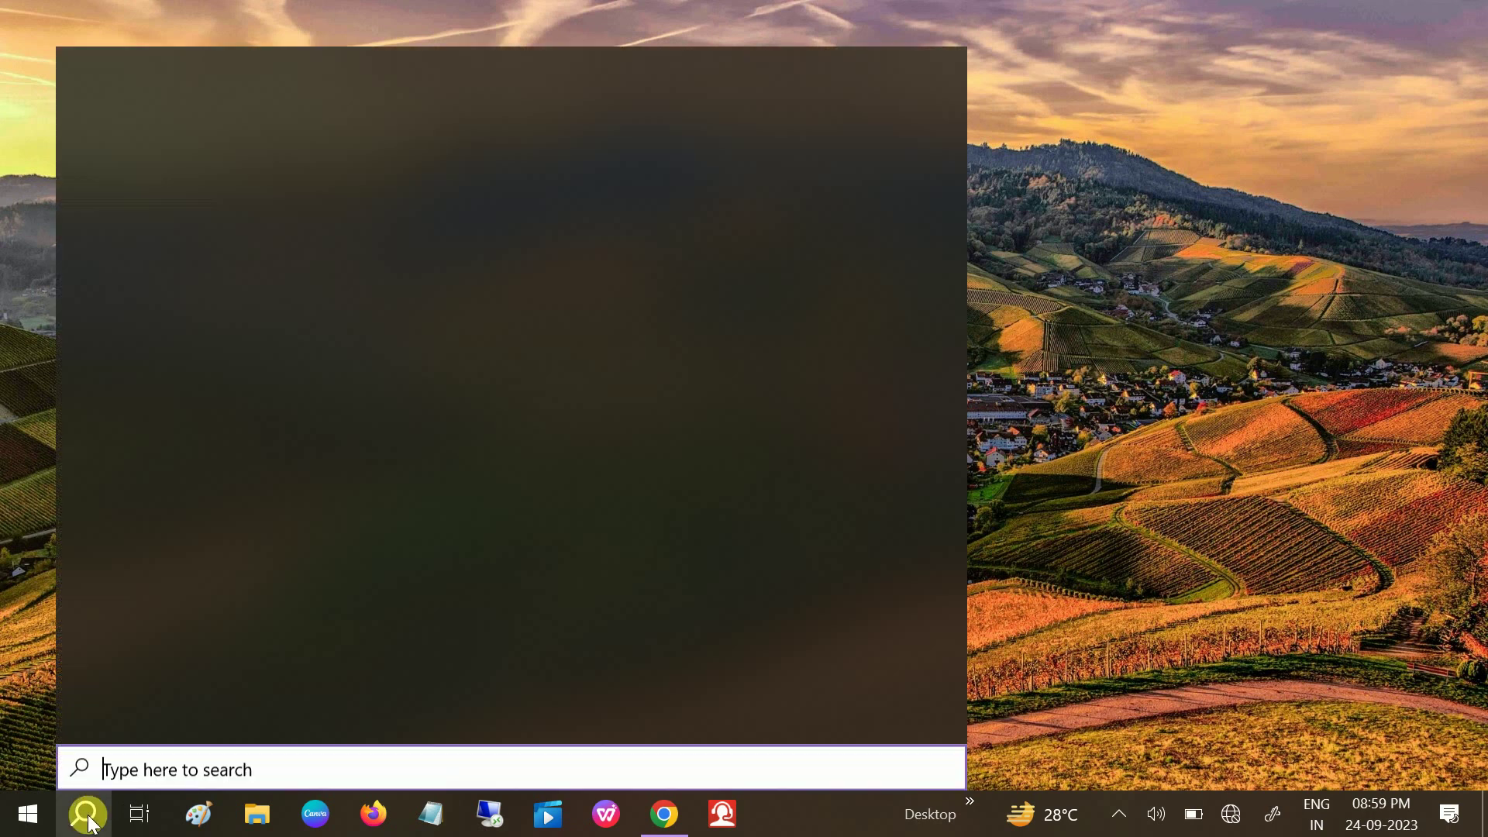
{"action": "type", "text": "sys"}
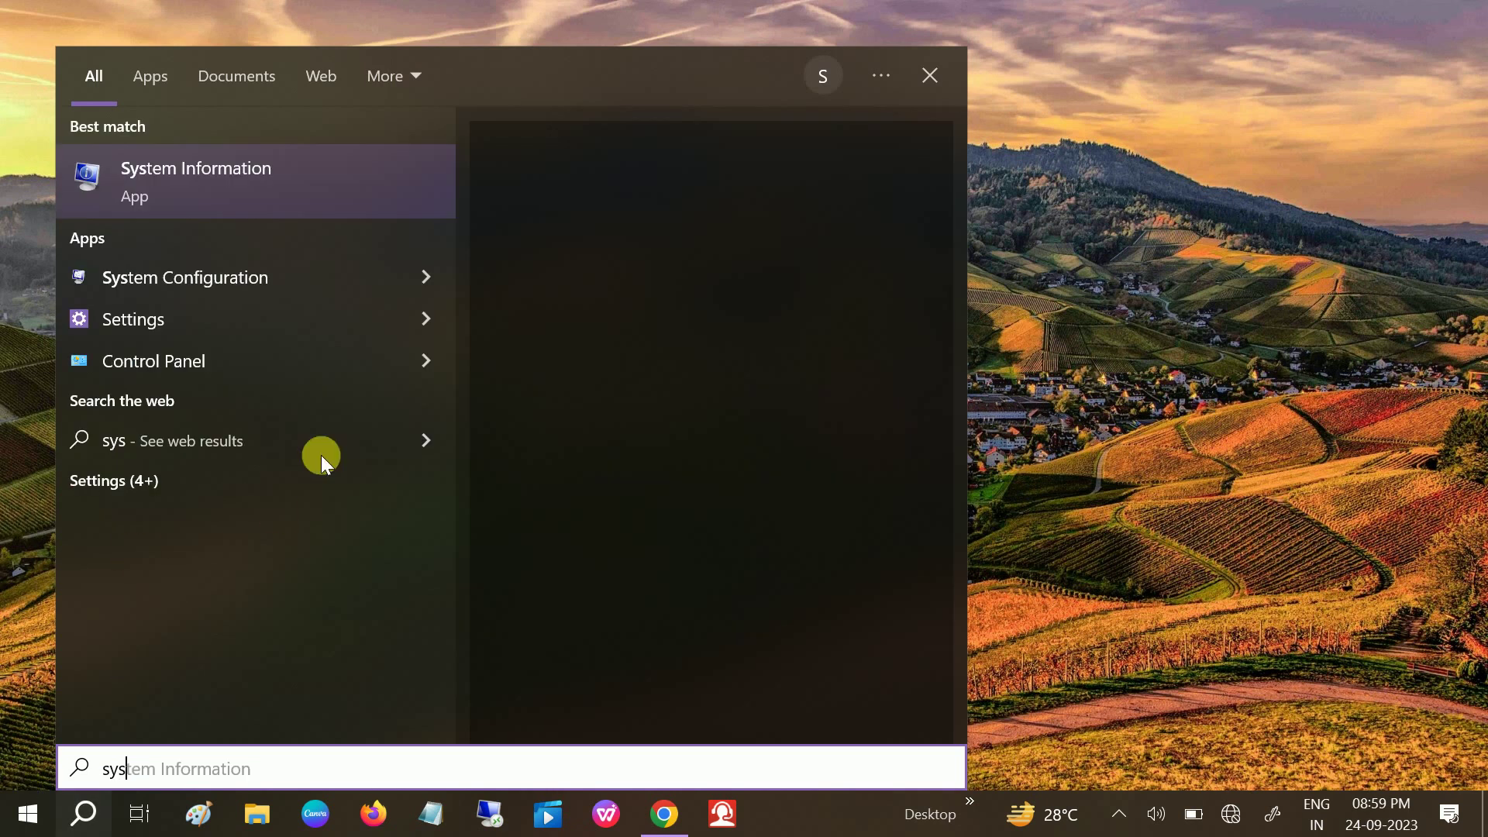
{"action": "left_click", "coordinate": [234, 196]}
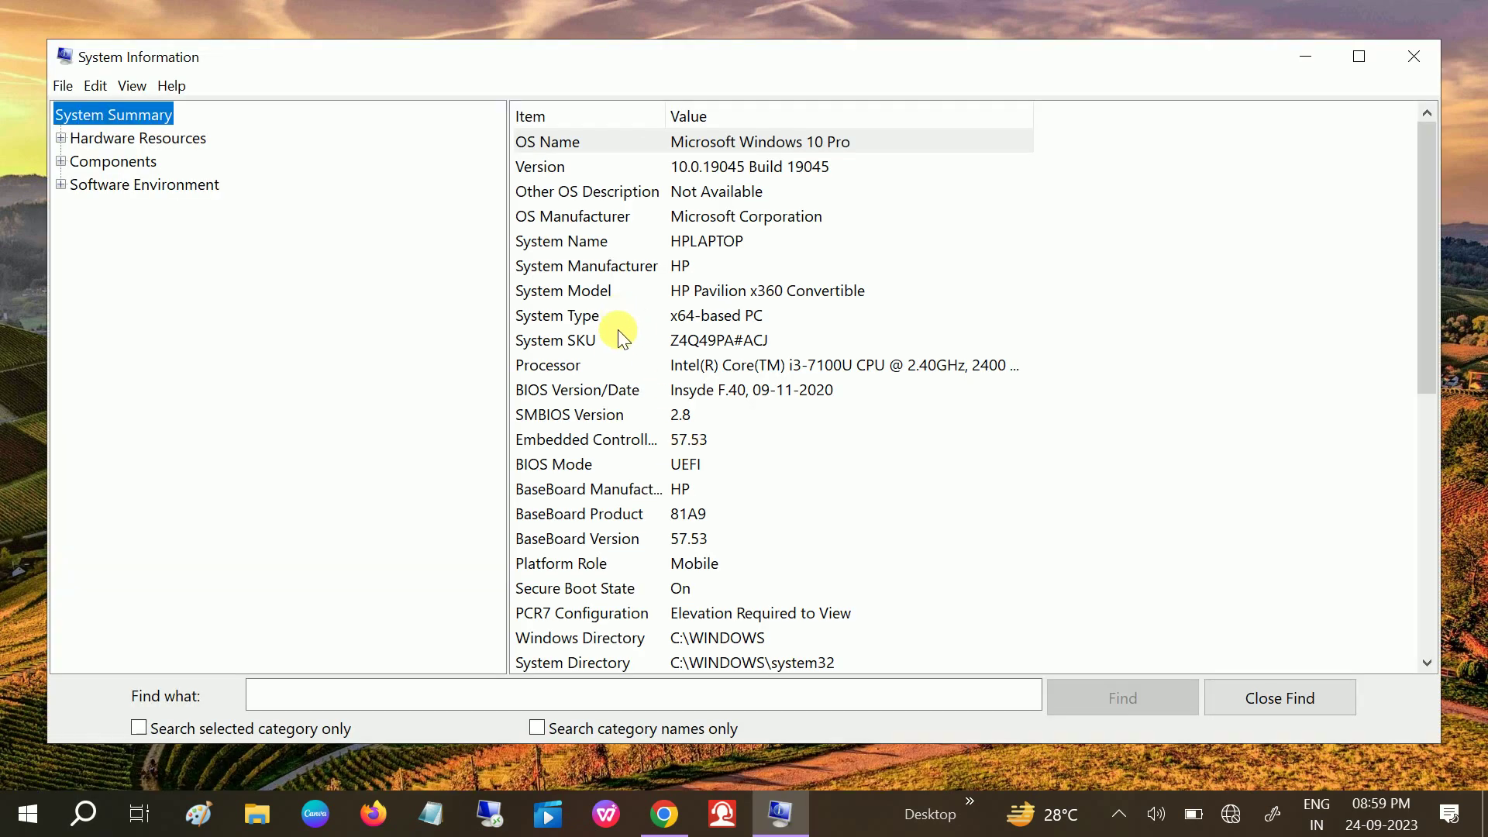
{"action": "left_click", "coordinate": [654, 266]}
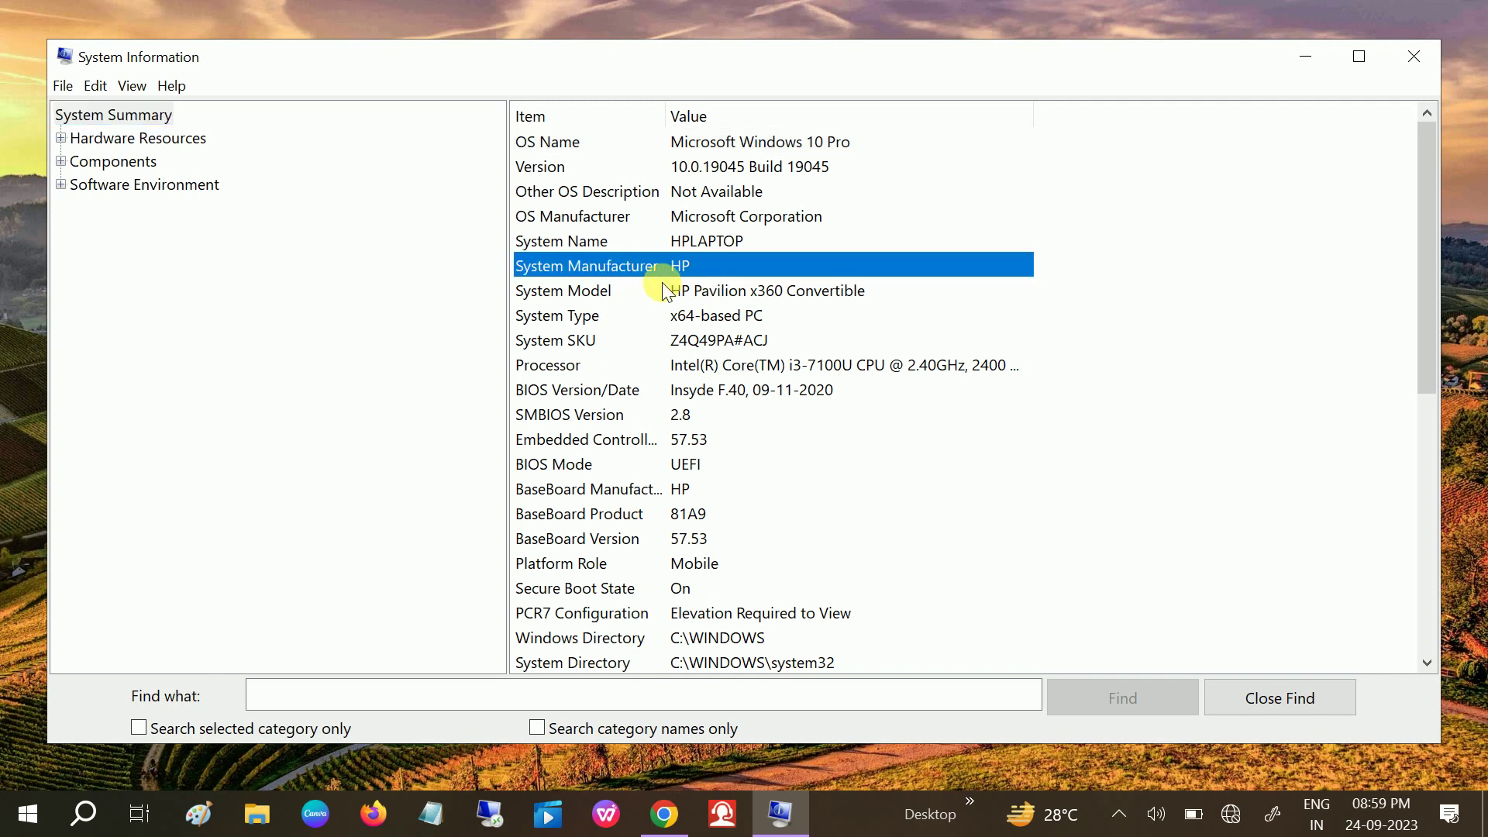
{"action": "left_click", "coordinate": [1414, 56]}
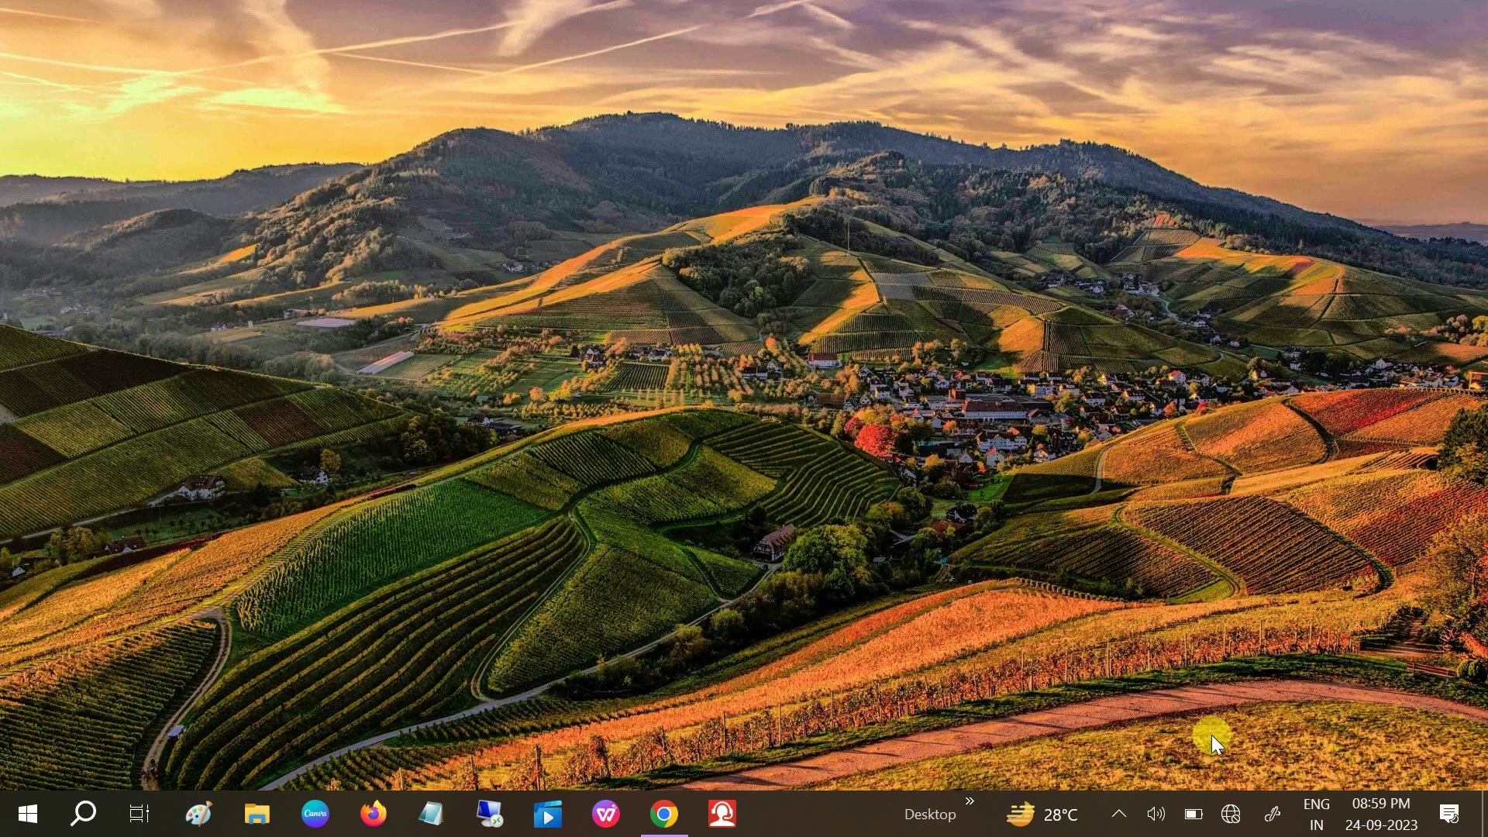
Step: Open Network & Internet status showing not connected and start the network troubleshooter
{"action": "left_click", "coordinate": [1229, 817]}
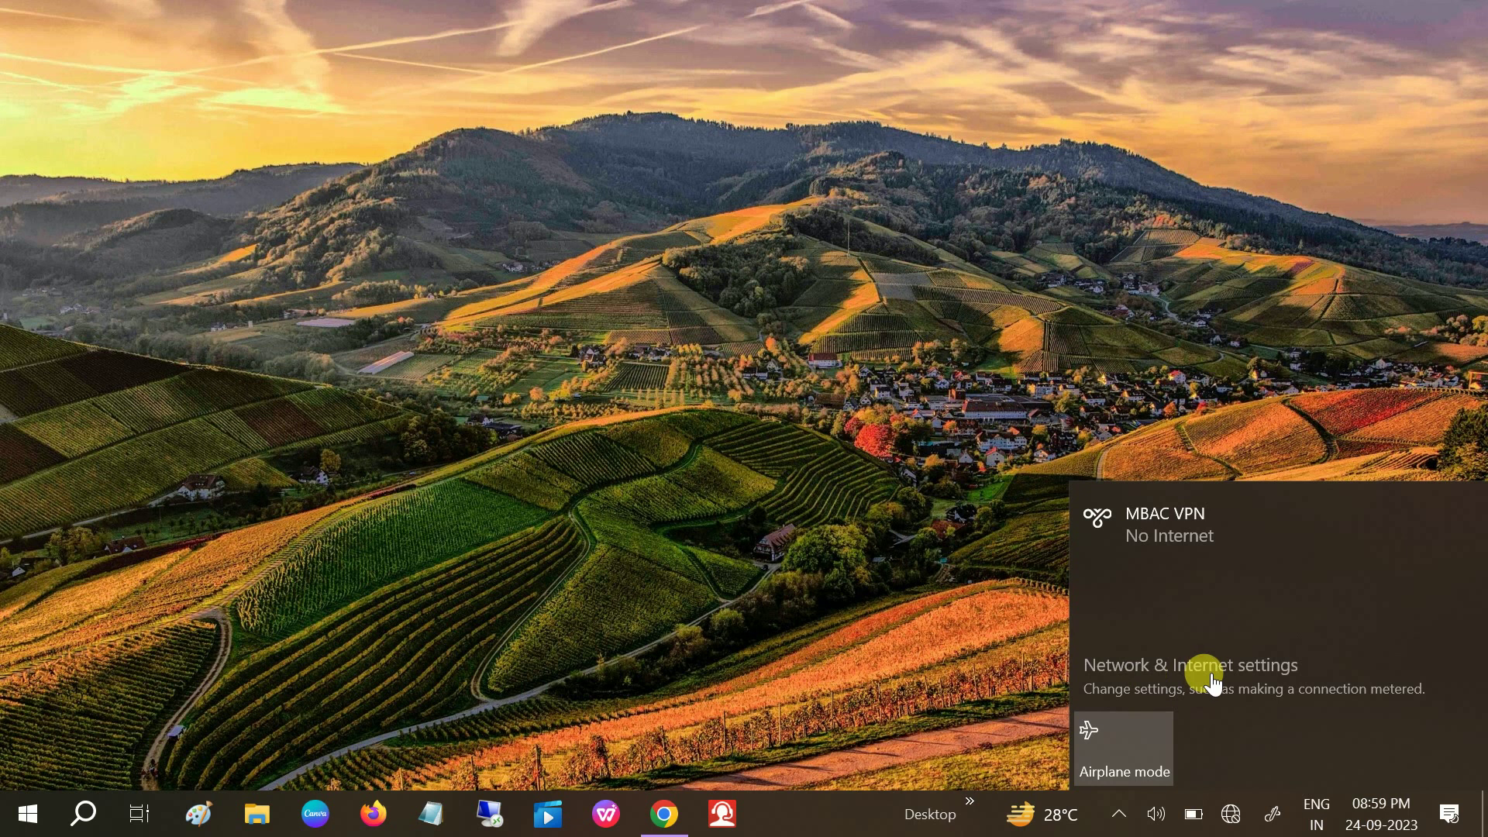
{"action": "left_click", "coordinate": [1209, 679]}
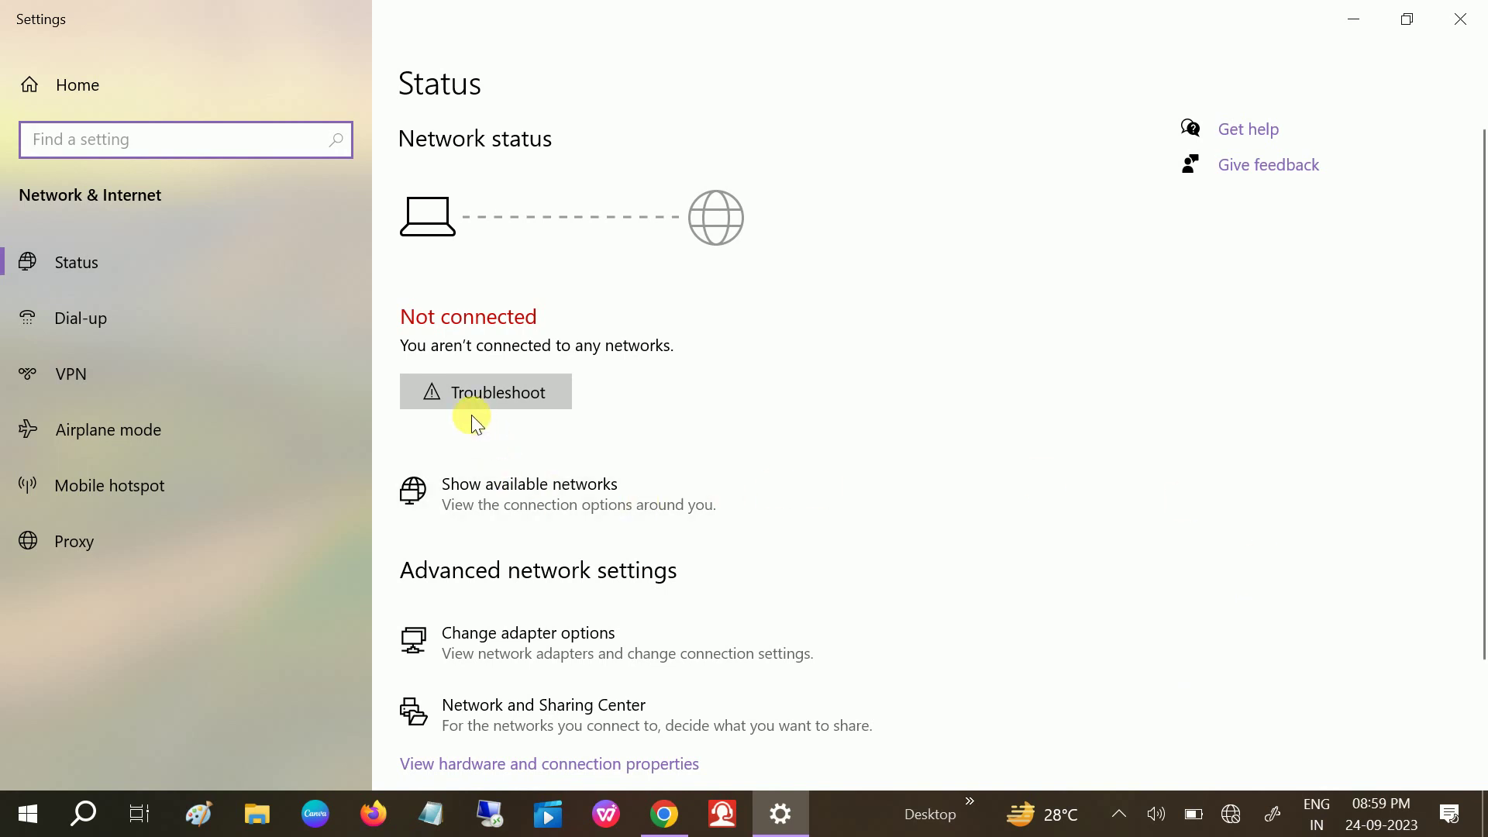
{"action": "left_click", "coordinate": [508, 397]}
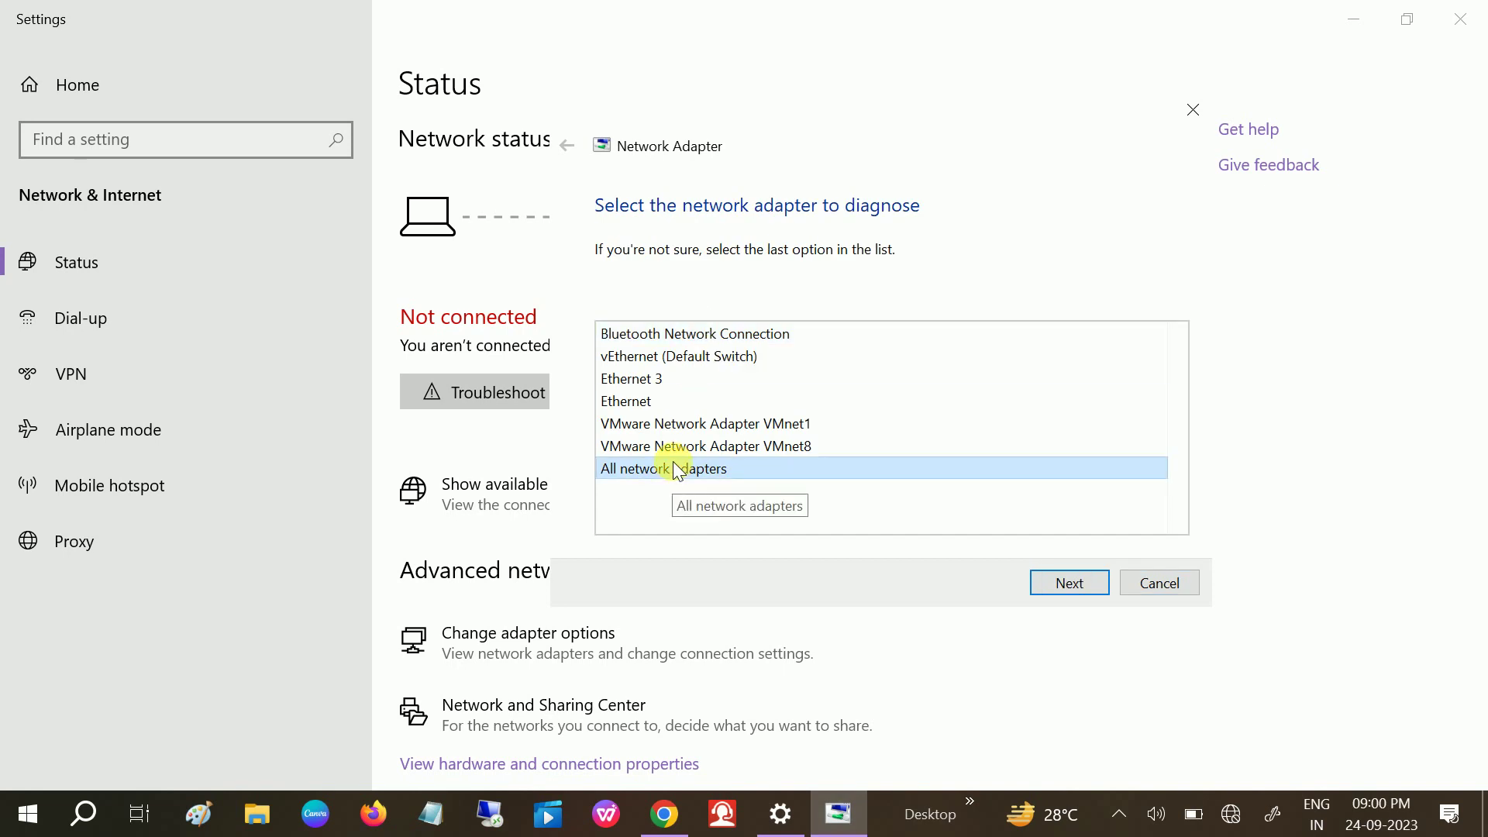
Step: Run the Network Adapter troubleshooter on all network adapters
{"action": "left_click", "coordinate": [1069, 584]}
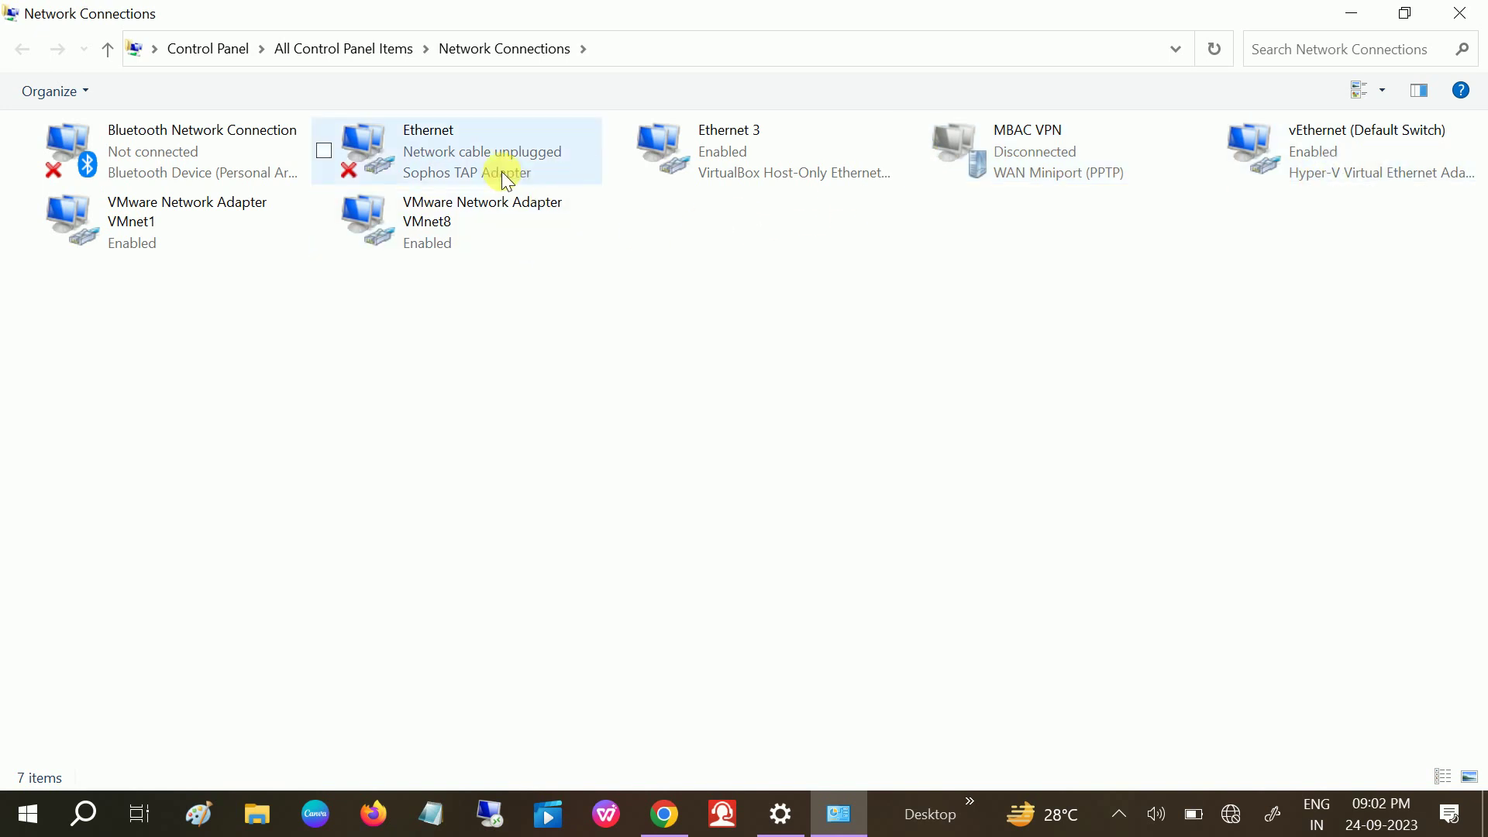
Step: Open the Properties dialog of the Ethernet 3 connection
{"action": "left_click", "coordinate": [768, 146]}
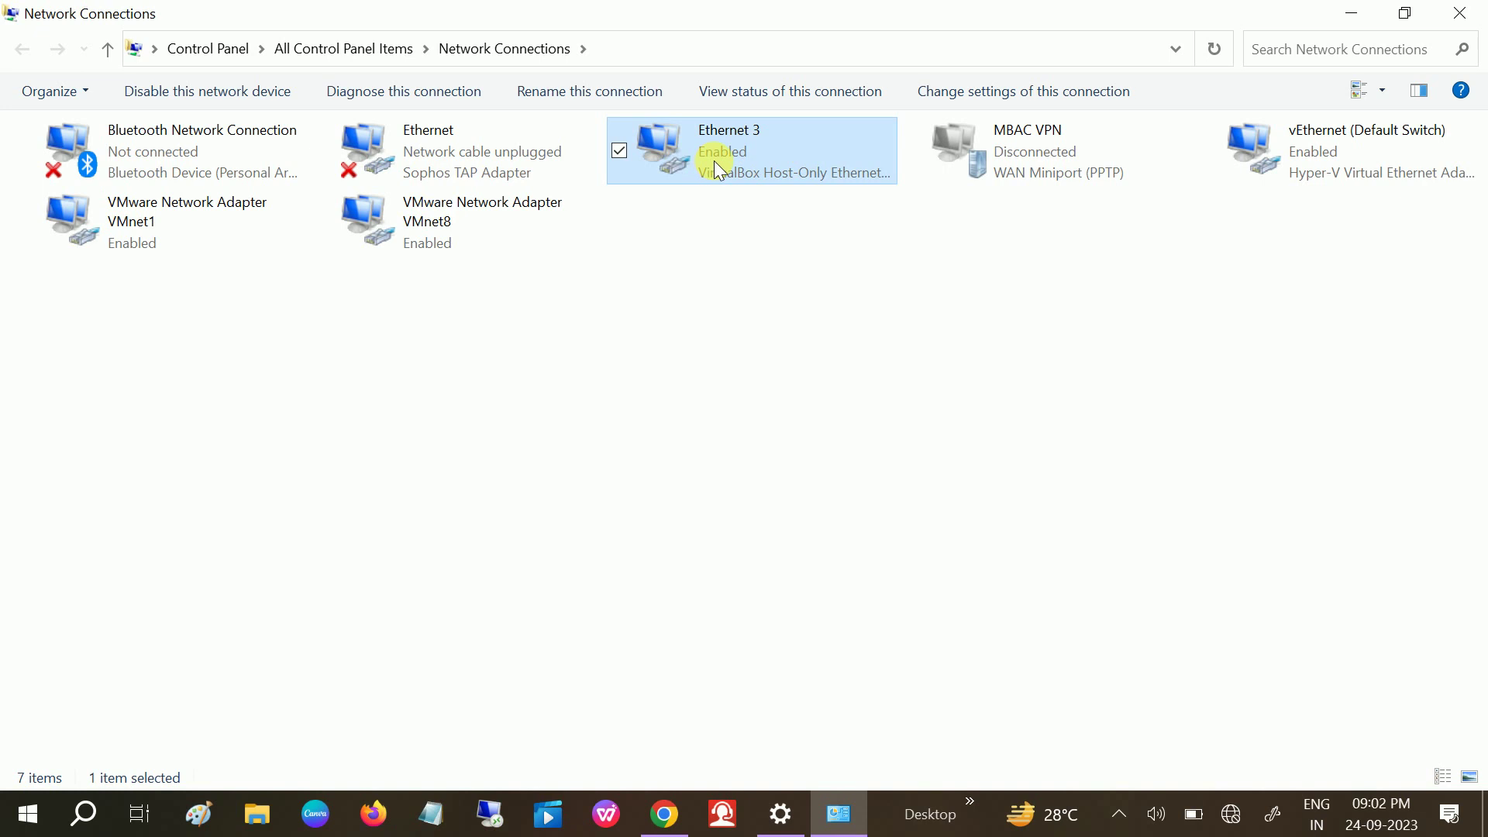
{"action": "right_click", "coordinate": [715, 162]}
{"action": "left_click", "coordinate": [574, 375]}
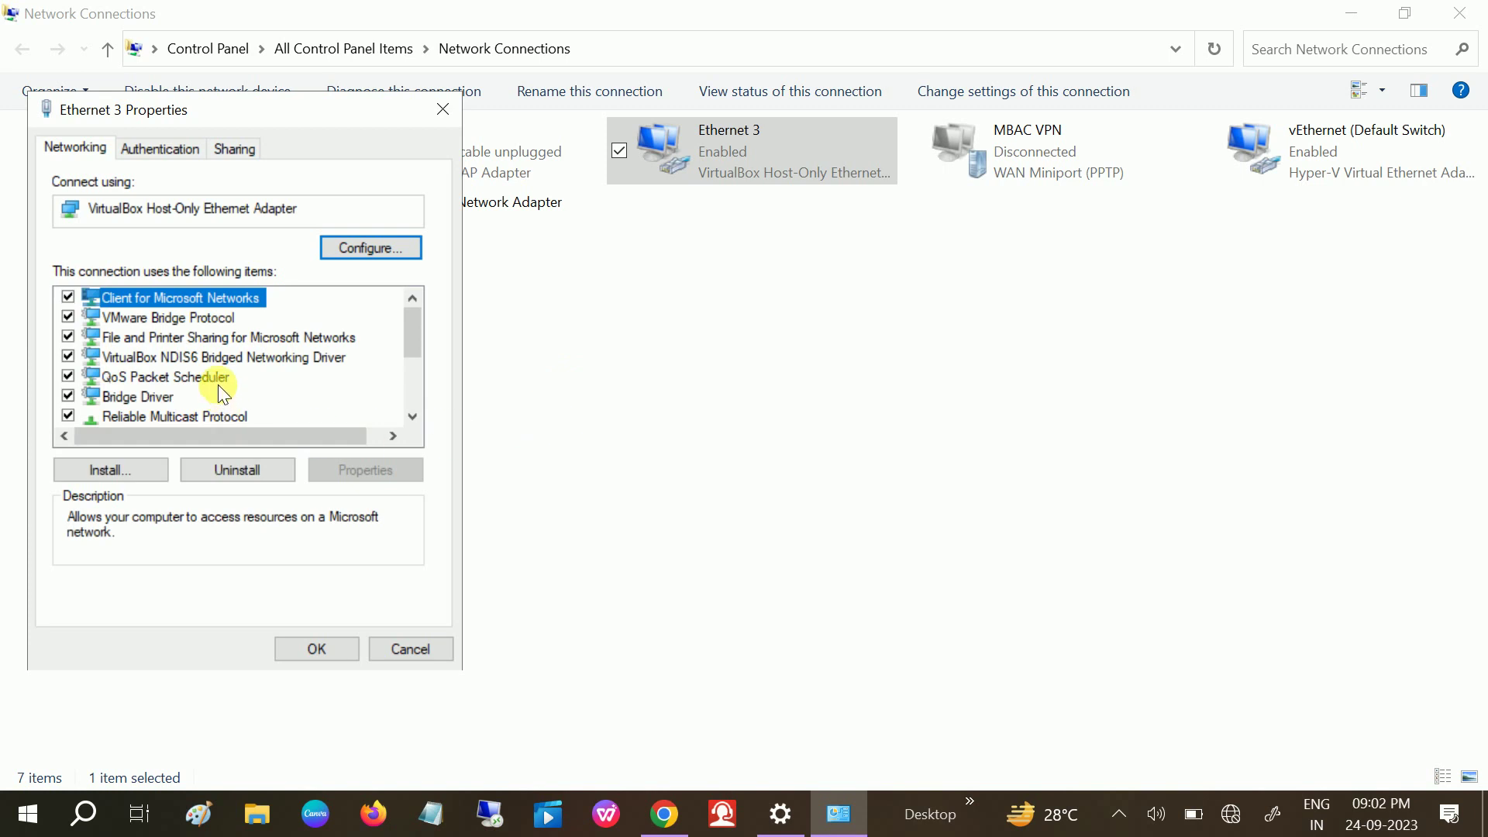
{"action": "scroll", "coordinate": [218, 385], "scroll_direction": "down", "scroll_amount": 2}
Step: Set Ethernet 3's IPv4 DNS servers to 8.8.8.8 preferred and 8.8.4.4 alternate
{"action": "left_click", "coordinate": [283, 316]}
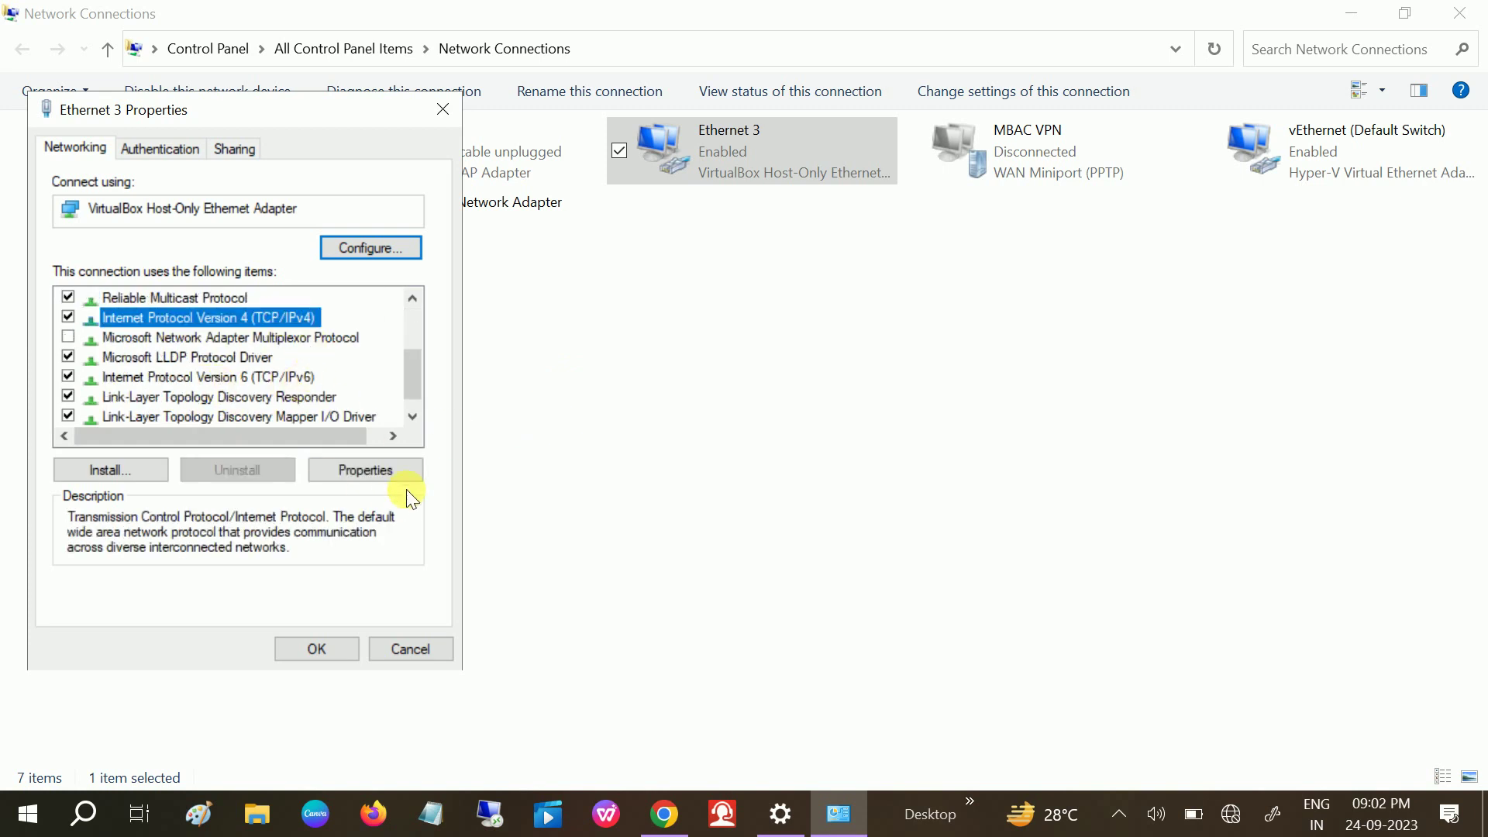
{"action": "left_click", "coordinate": [389, 470]}
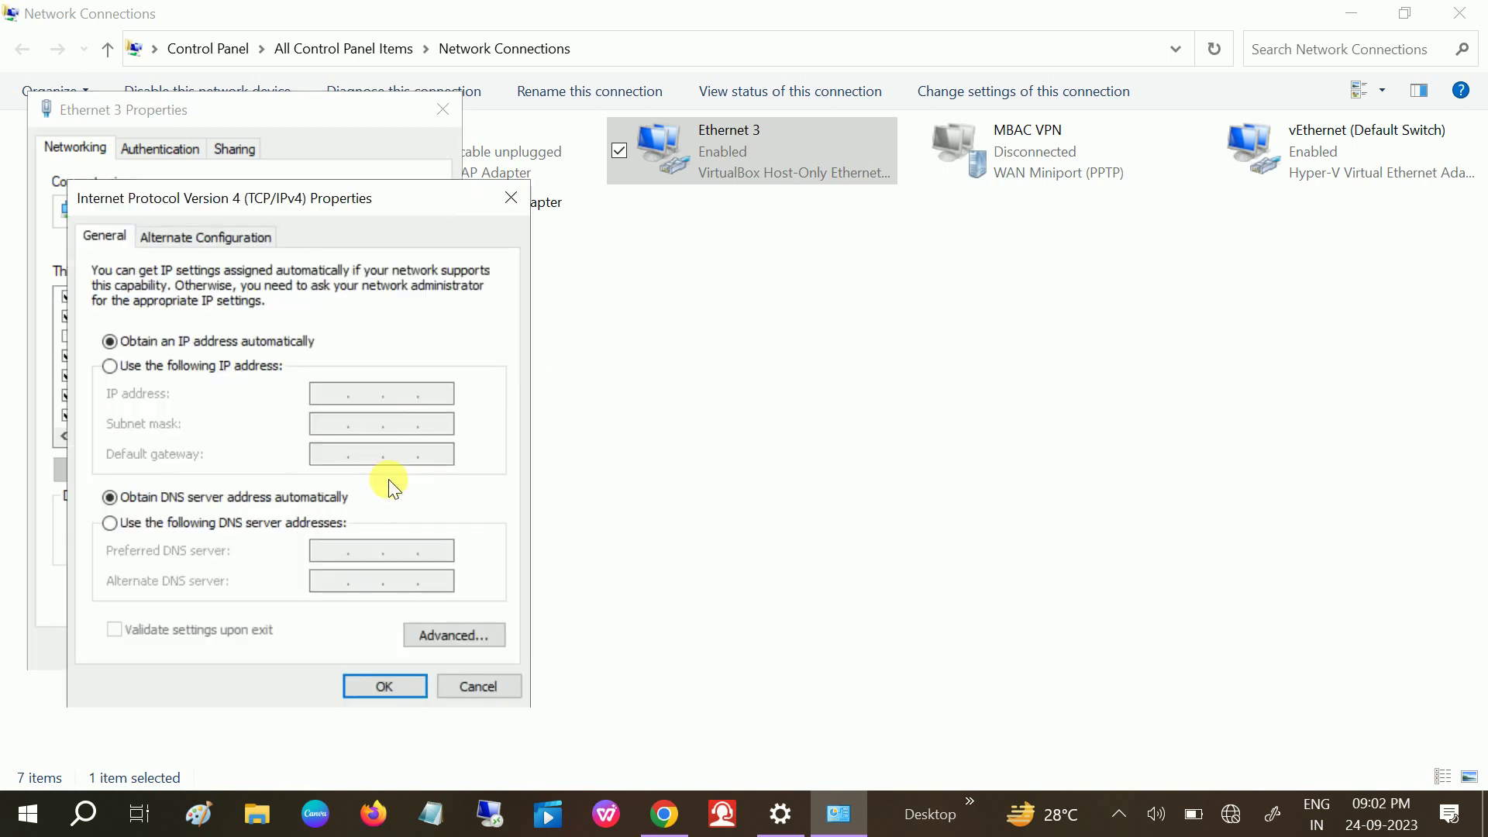
{"action": "left_click", "coordinate": [158, 523]}
{"action": "left_click", "coordinate": [349, 558]}
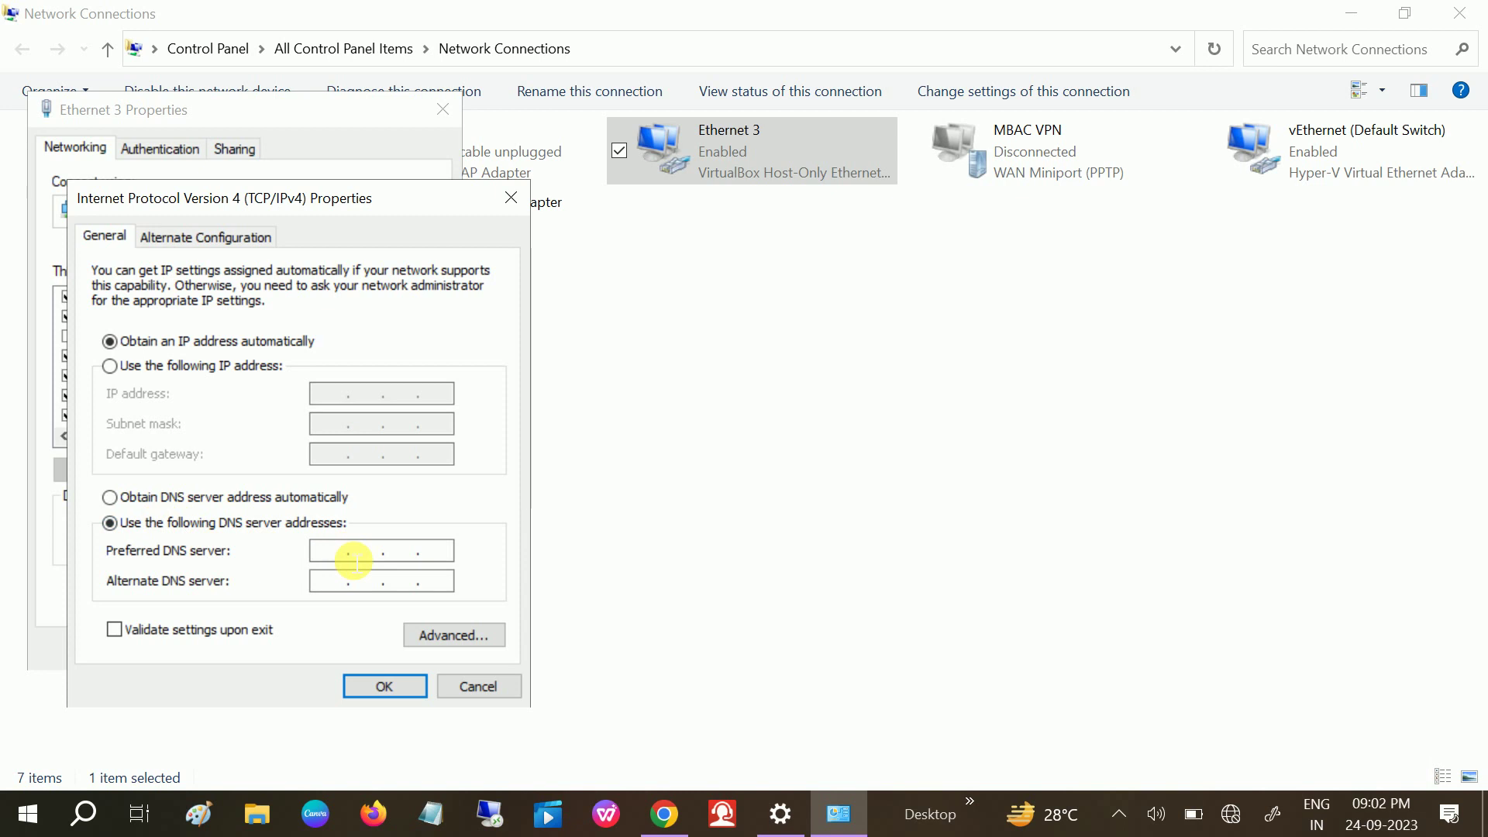
{"action": "type", "text": "8 . 8 . 8 . "}
{"action": "type", "text": "8"}
{"action": "key", "text": "Tab"}
{"action": "type", "text": "8.8."}
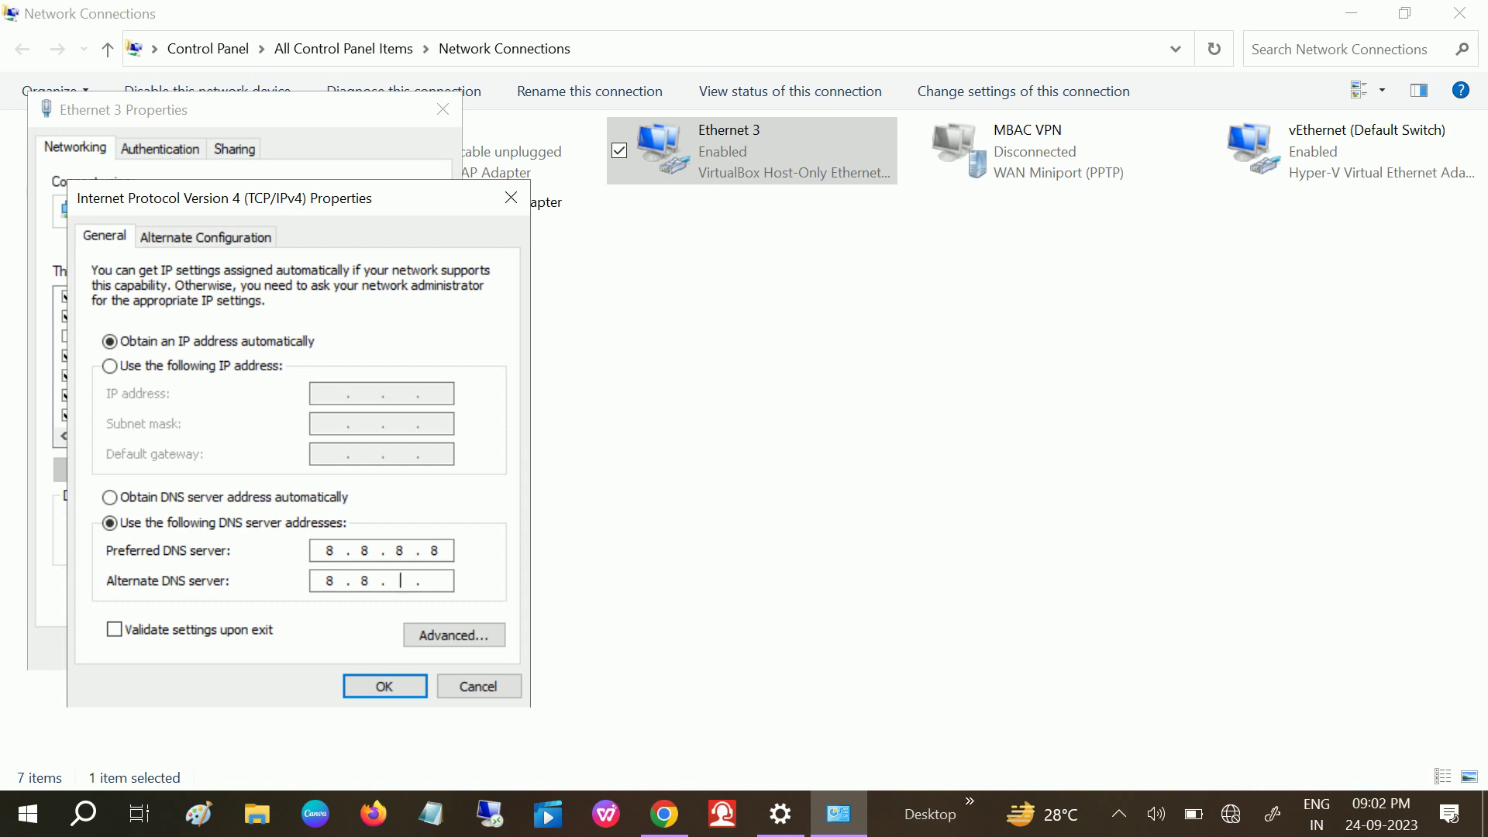
{"action": "type", "text": "4.4"}
{"action": "left_click", "coordinate": [384, 686]}
Step: Save the DNS change, then disable and re-enable Ethernet 3
{"action": "left_click", "coordinate": [313, 647]}
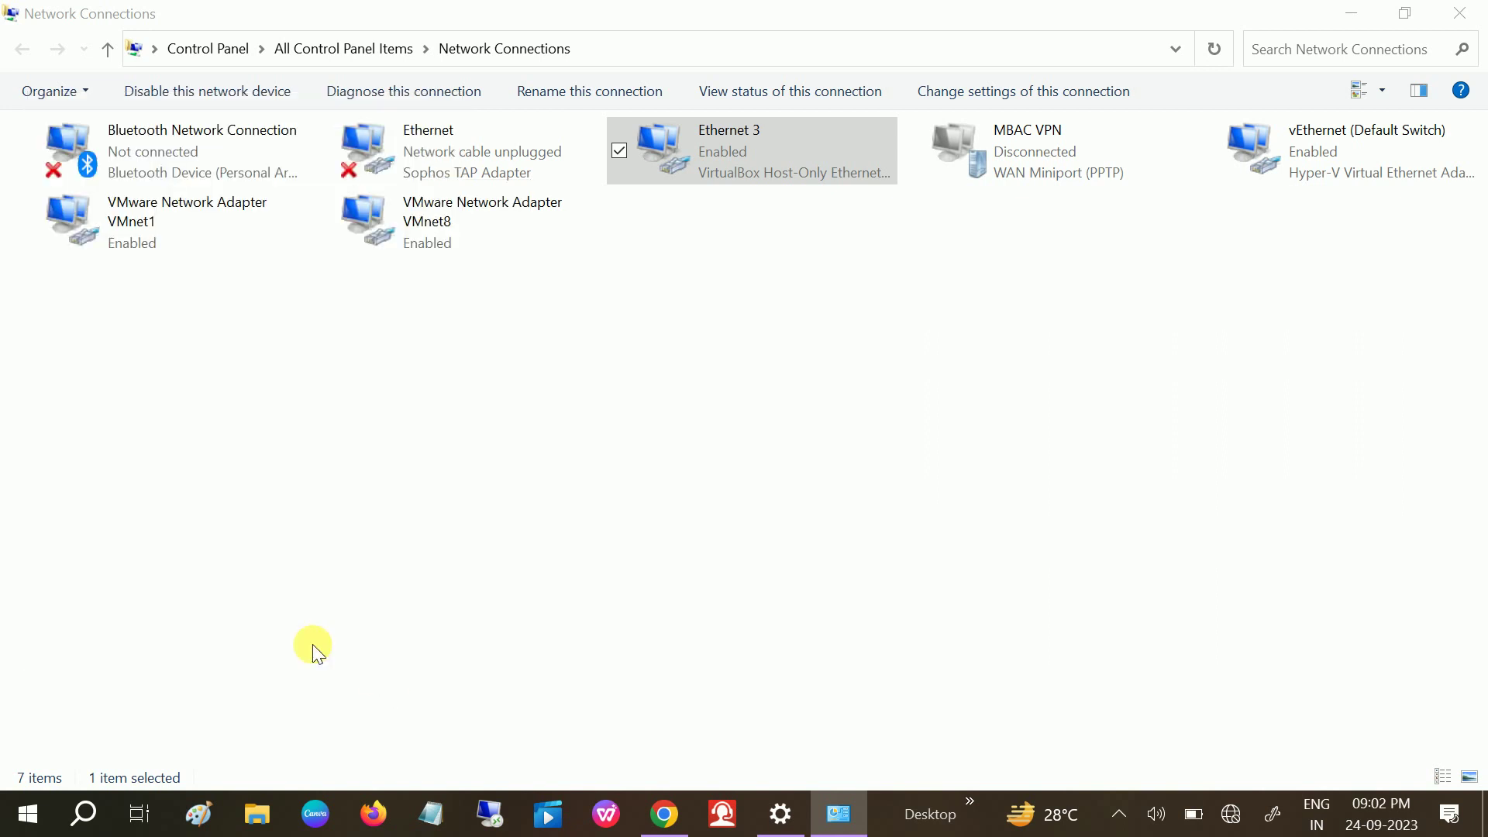
{"action": "right_click", "coordinate": [696, 134]}
{"action": "left_click", "coordinate": [527, 154]}
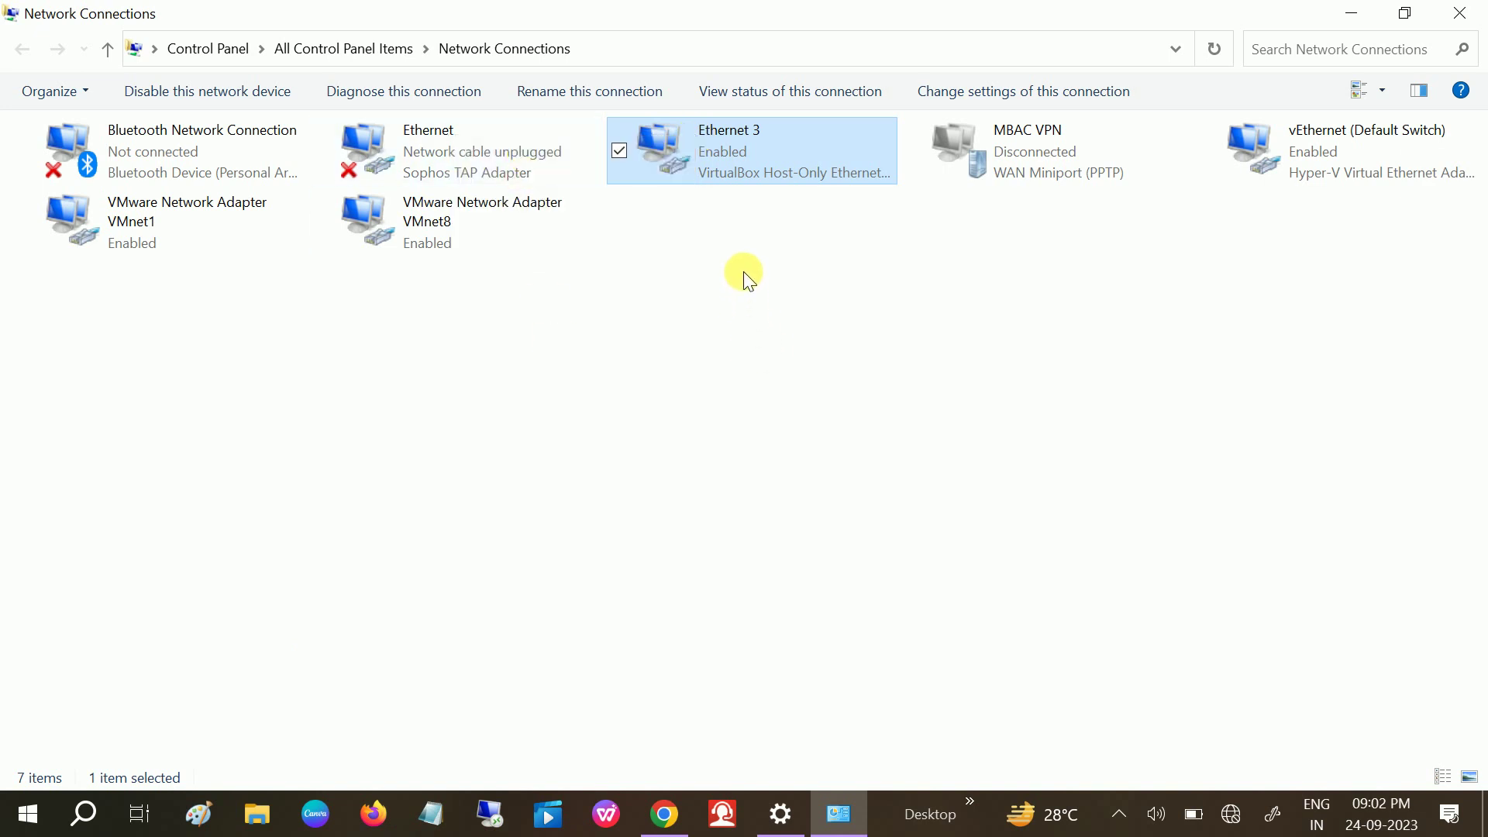
{"action": "right_click", "coordinate": [727, 153]}
{"action": "left_click", "coordinate": [592, 171]}
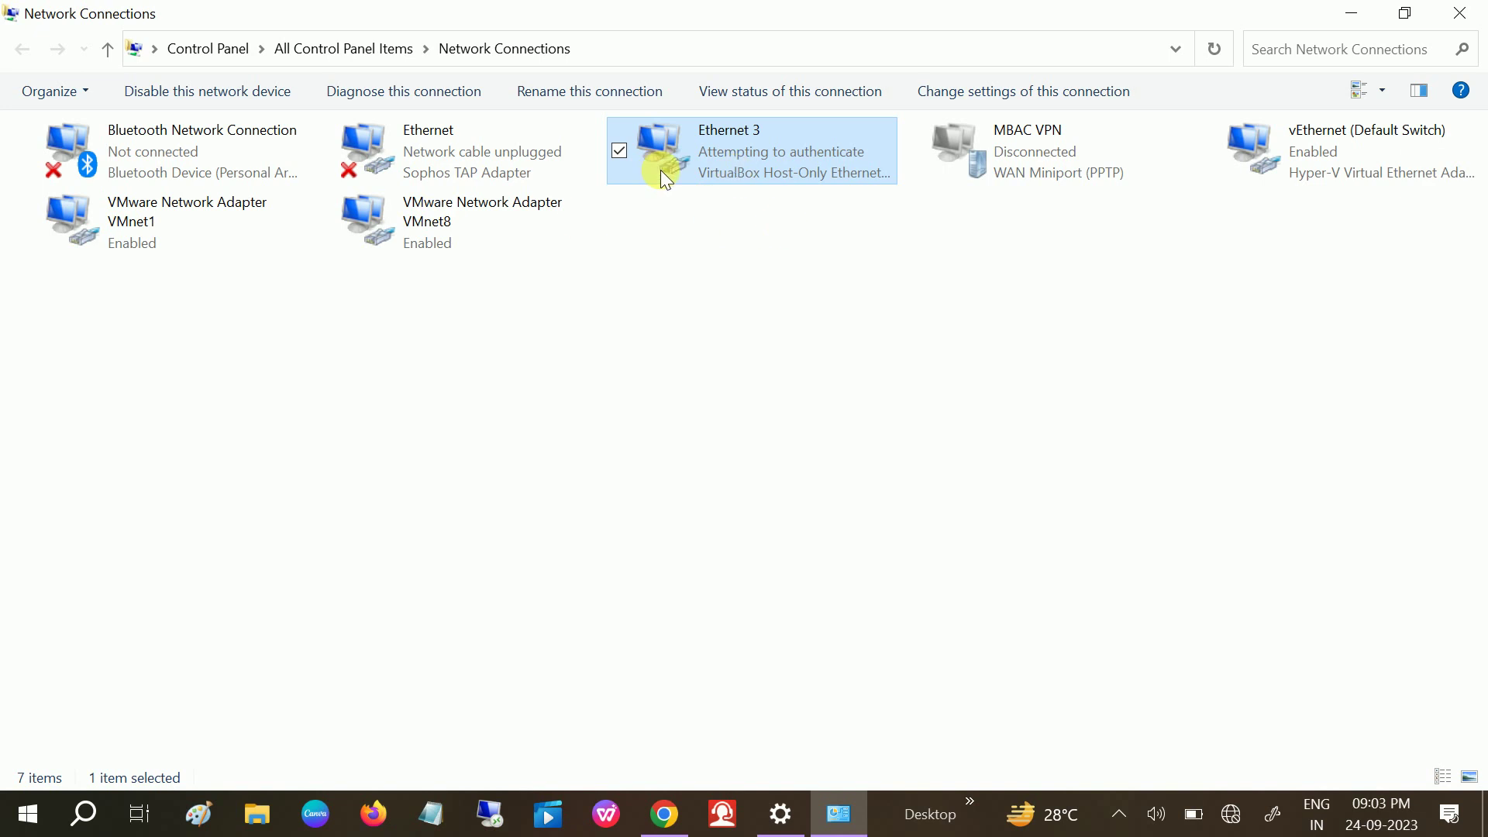
Step: Close Network Connections and Settings, then search for Device Manager
{"action": "left_click", "coordinate": [1460, 13]}
{"action": "left_click", "coordinate": [1468, 17]}
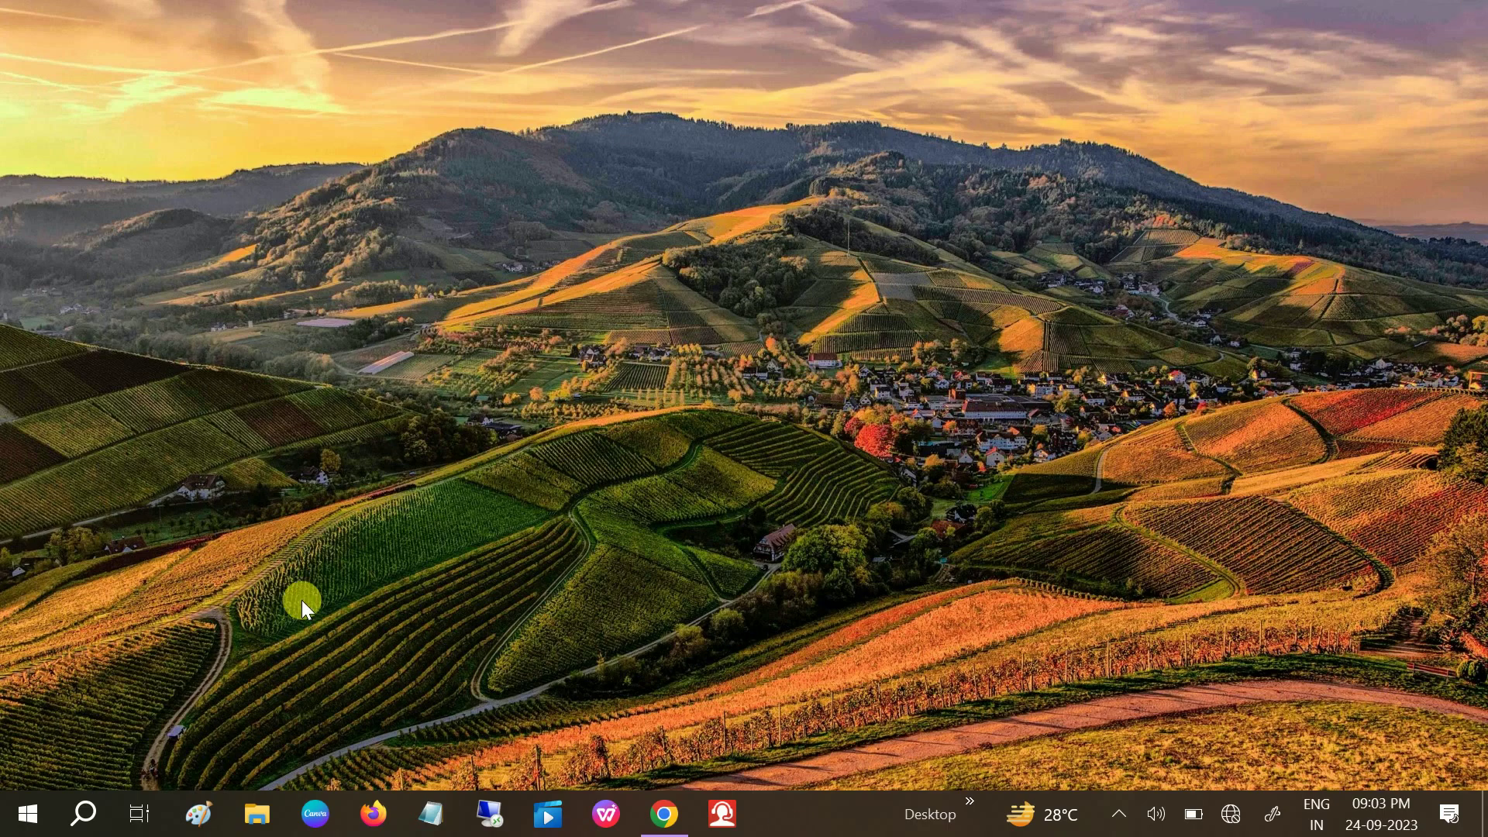
{"action": "left_click", "coordinate": [87, 814]}
{"action": "type", "text": "devi"}
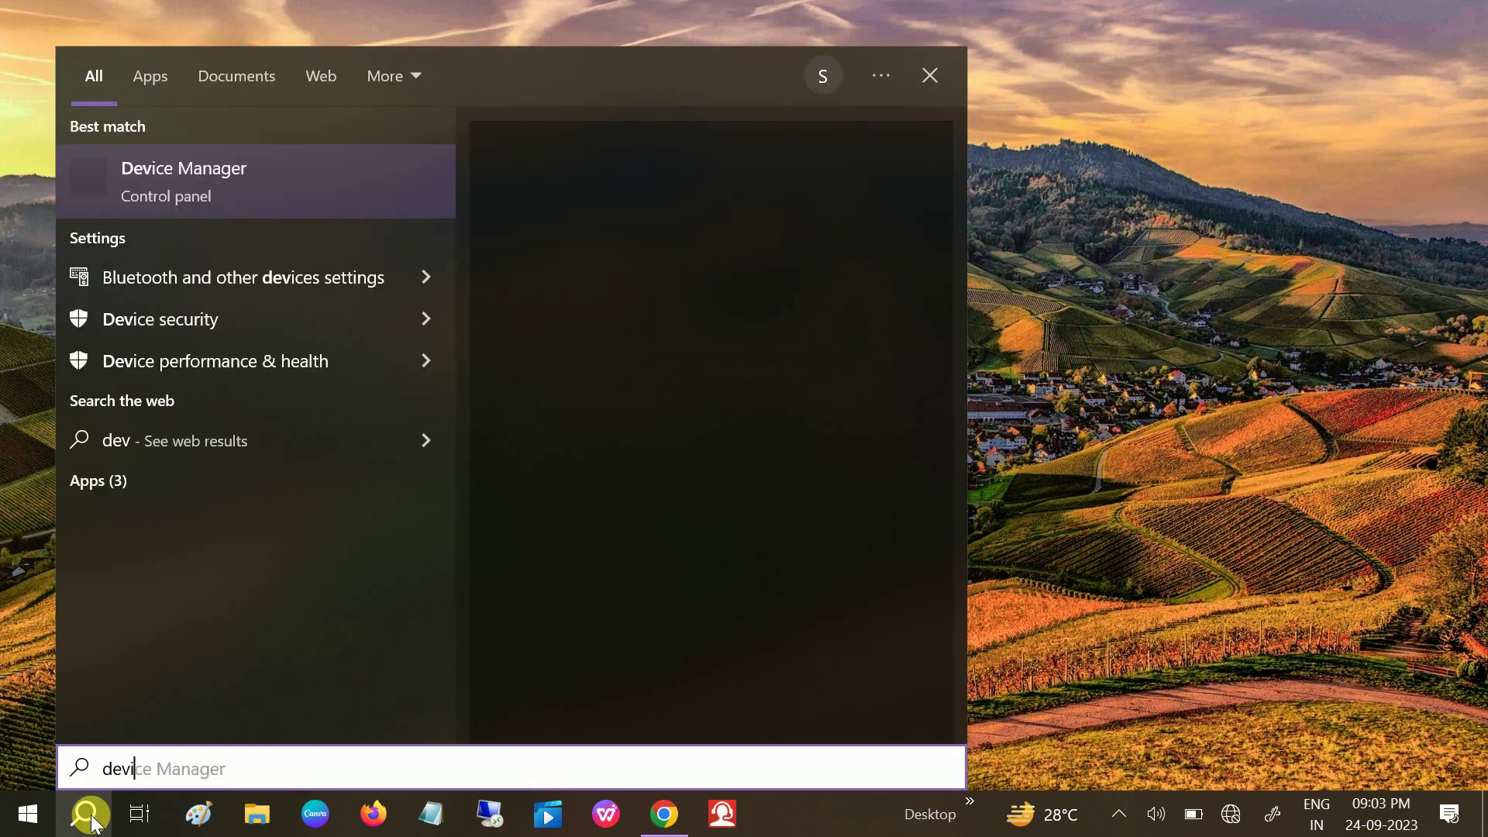
Step: Launch Device Manager and expand the Network adapters category
{"action": "left_click", "coordinate": [300, 172]}
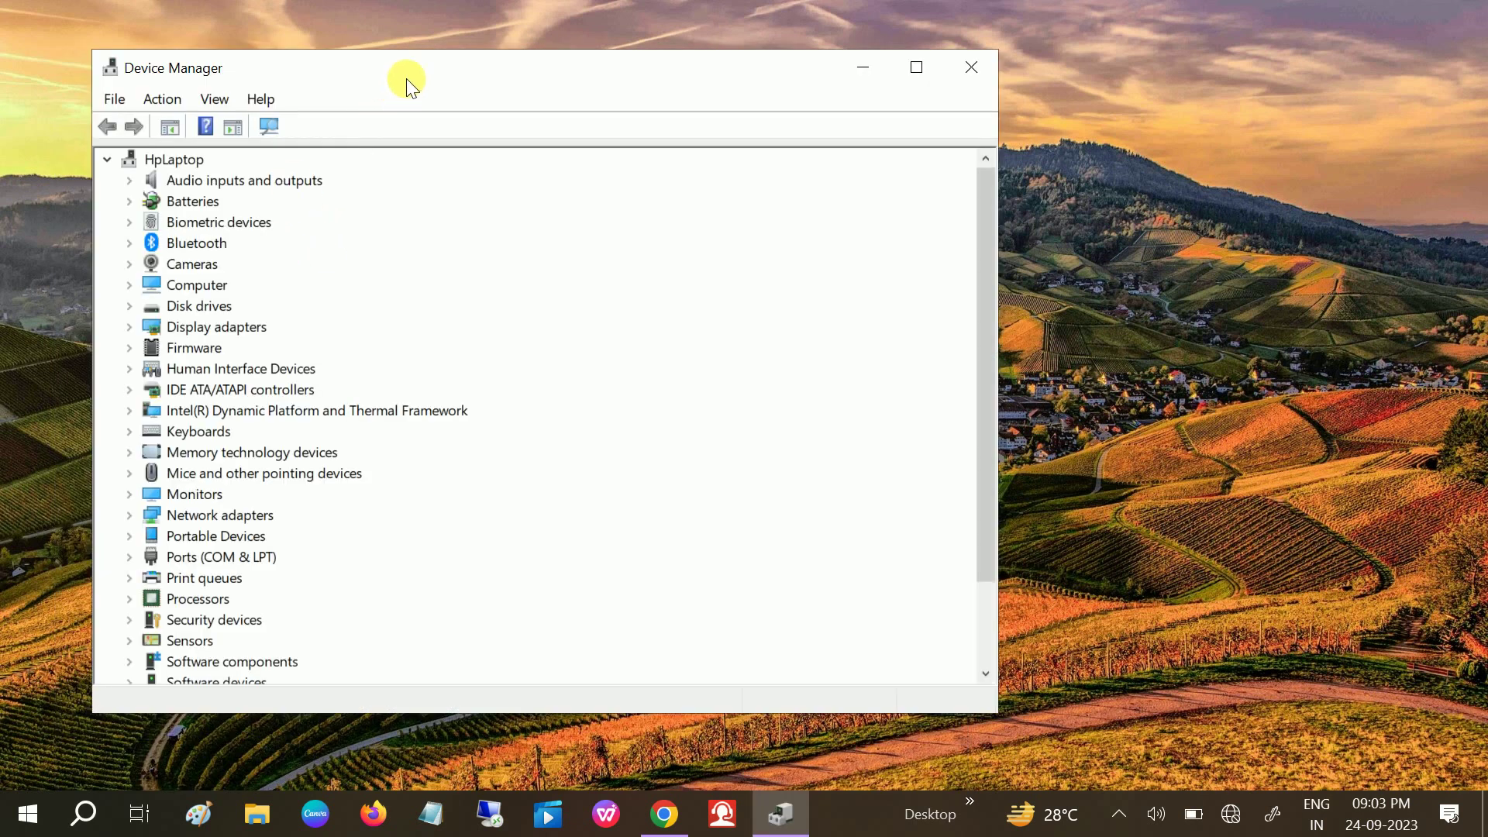
{"action": "left_click_drag", "start_coordinate": [406, 78], "coordinate": [522, 75]}
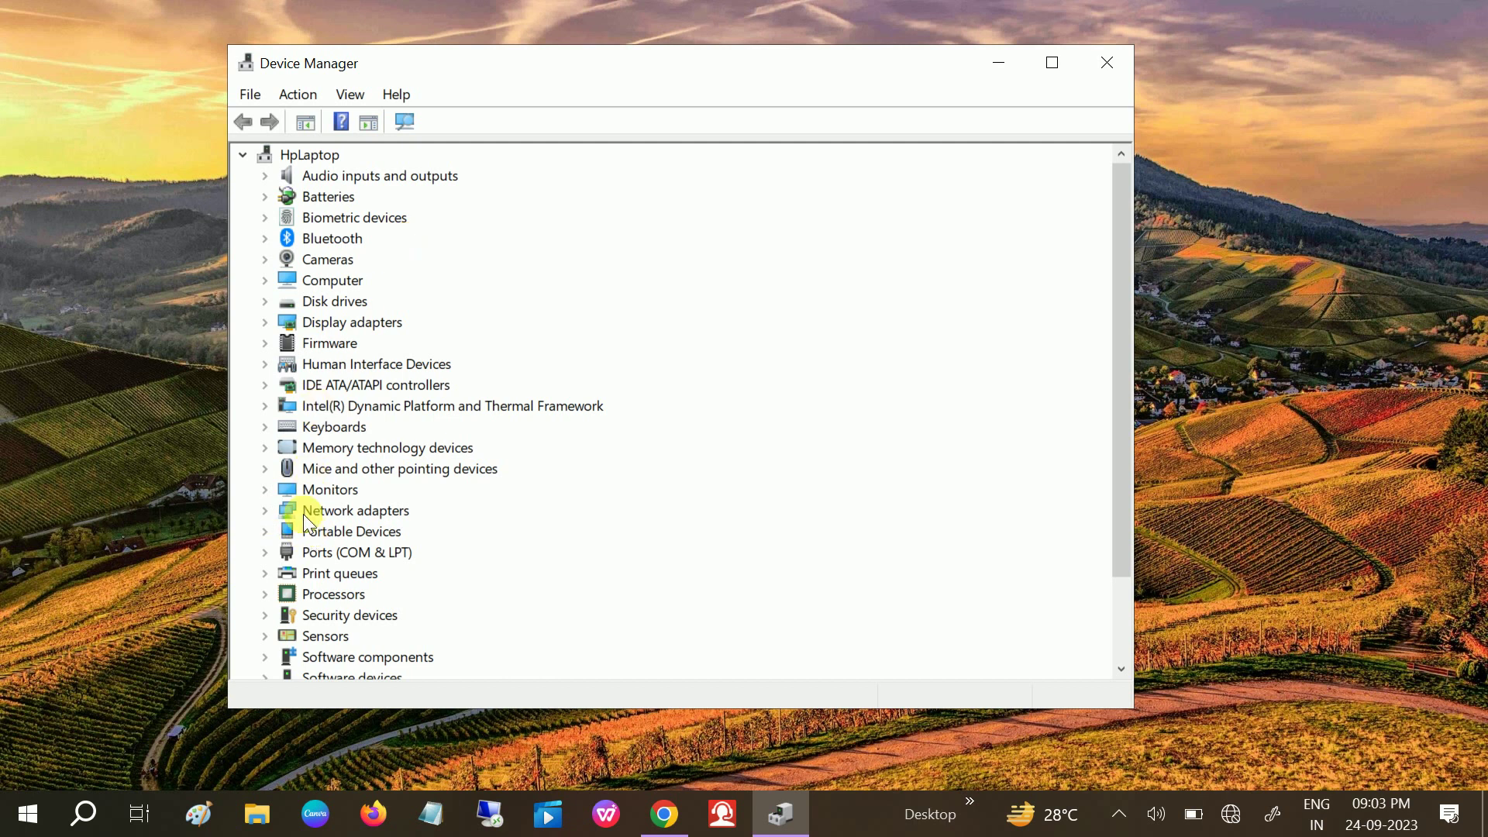
{"action": "left_click", "coordinate": [268, 508]}
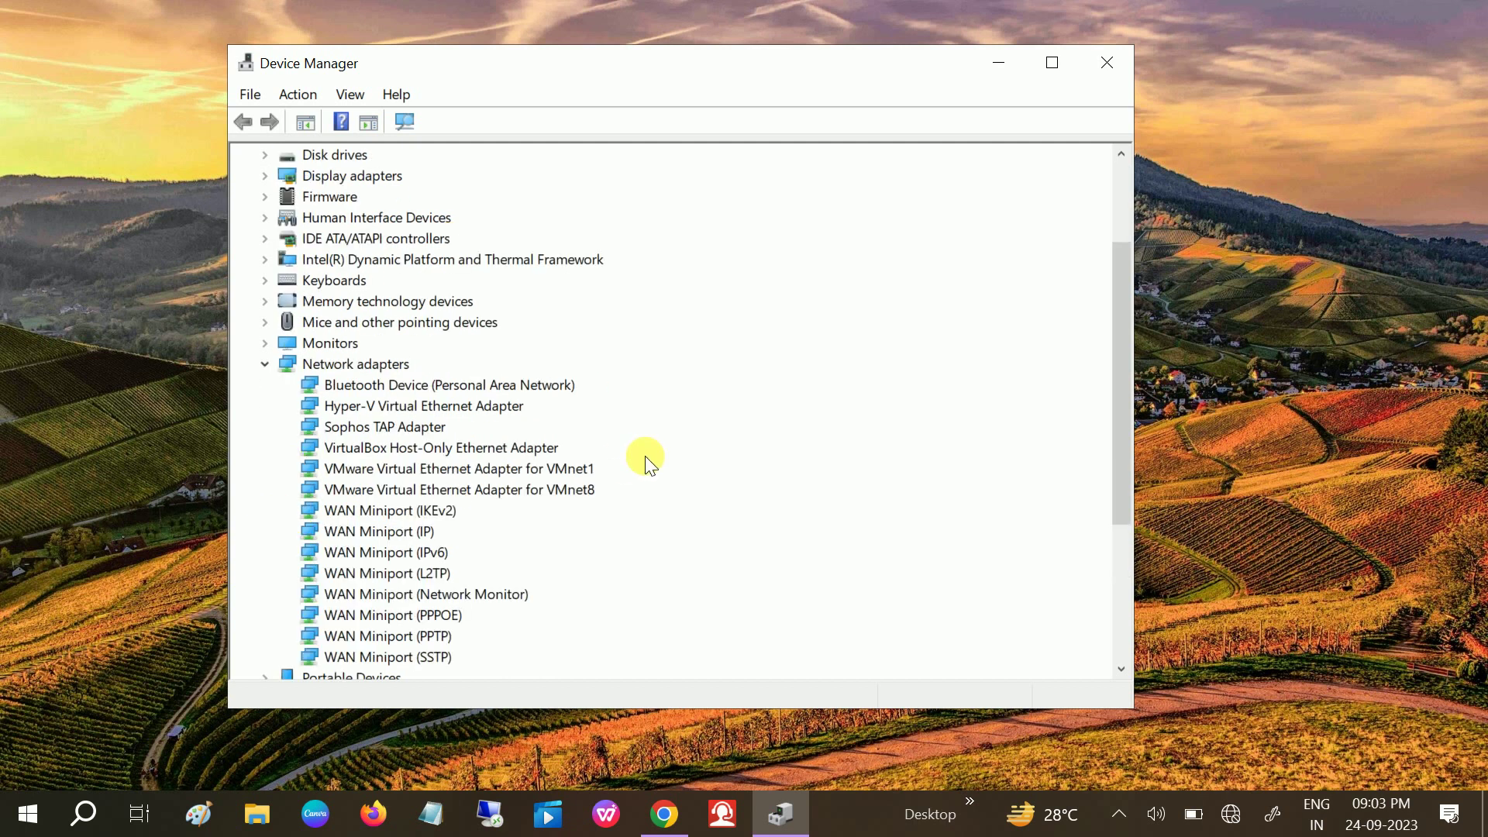
{"action": "left_click", "coordinate": [455, 388]}
{"action": "key", "text": "Down"}
{"action": "key", "text": "Down"}
{"action": "key", "text": "Down"}
{"action": "key", "text": "Down"}
{"action": "key", "text": "Down"}
{"action": "key", "text": "Down"}
{"action": "key", "text": "Down"}
{"action": "key", "text": "Down"}
{"action": "key", "text": "Down"}
{"action": "key", "text": "Down"}
{"action": "key", "text": "Down"}
{"action": "key", "text": "Down"}
Step: Show hidden devices and select the HpLaptop root of the device tree
{"action": "left_click", "coordinate": [348, 103]}
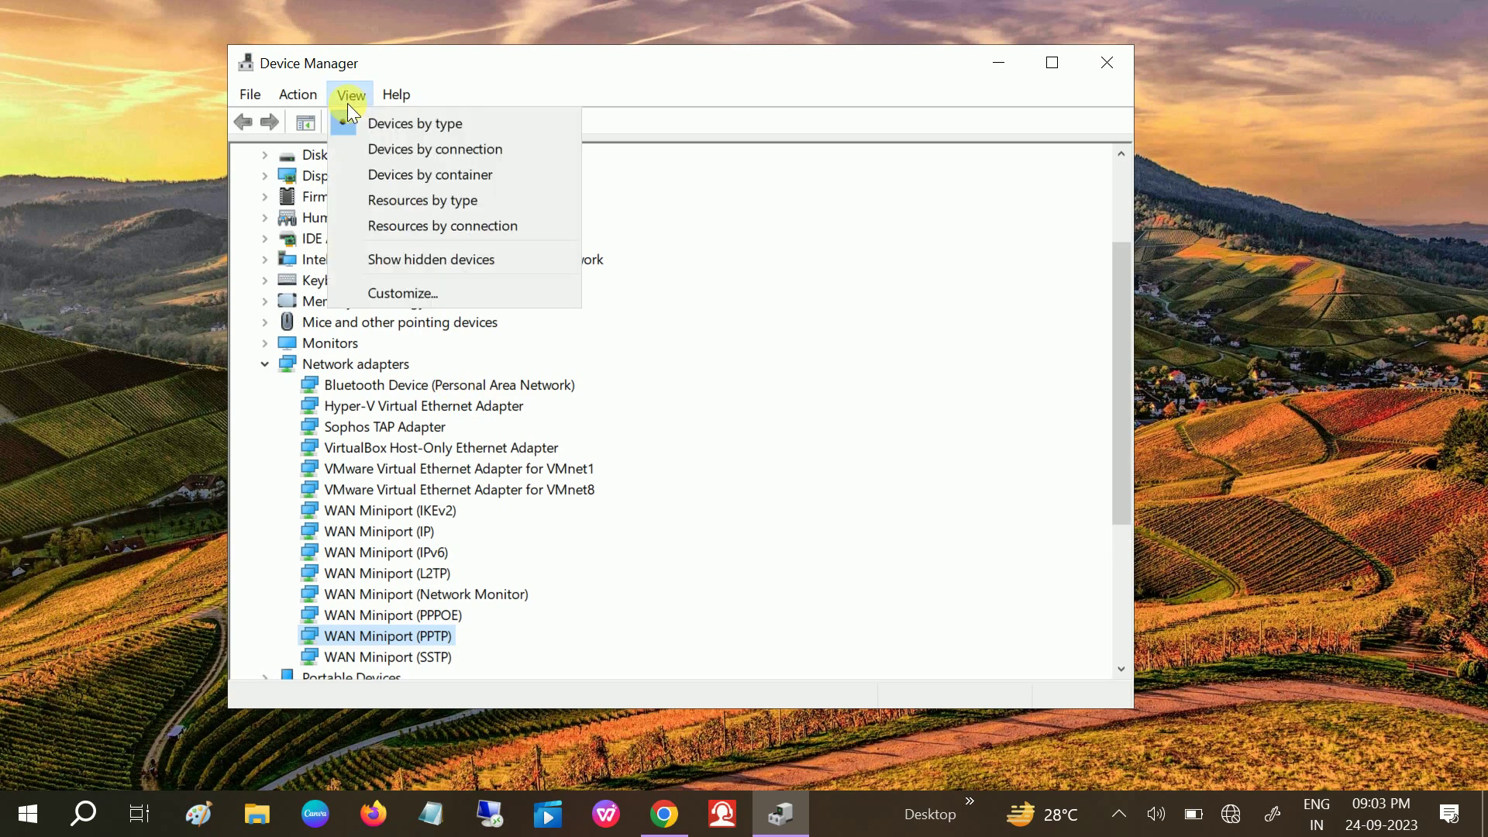
{"action": "left_click", "coordinate": [415, 267]}
{"action": "scroll", "coordinate": [414, 513], "scroll_direction": "down", "scroll_amount": 2}
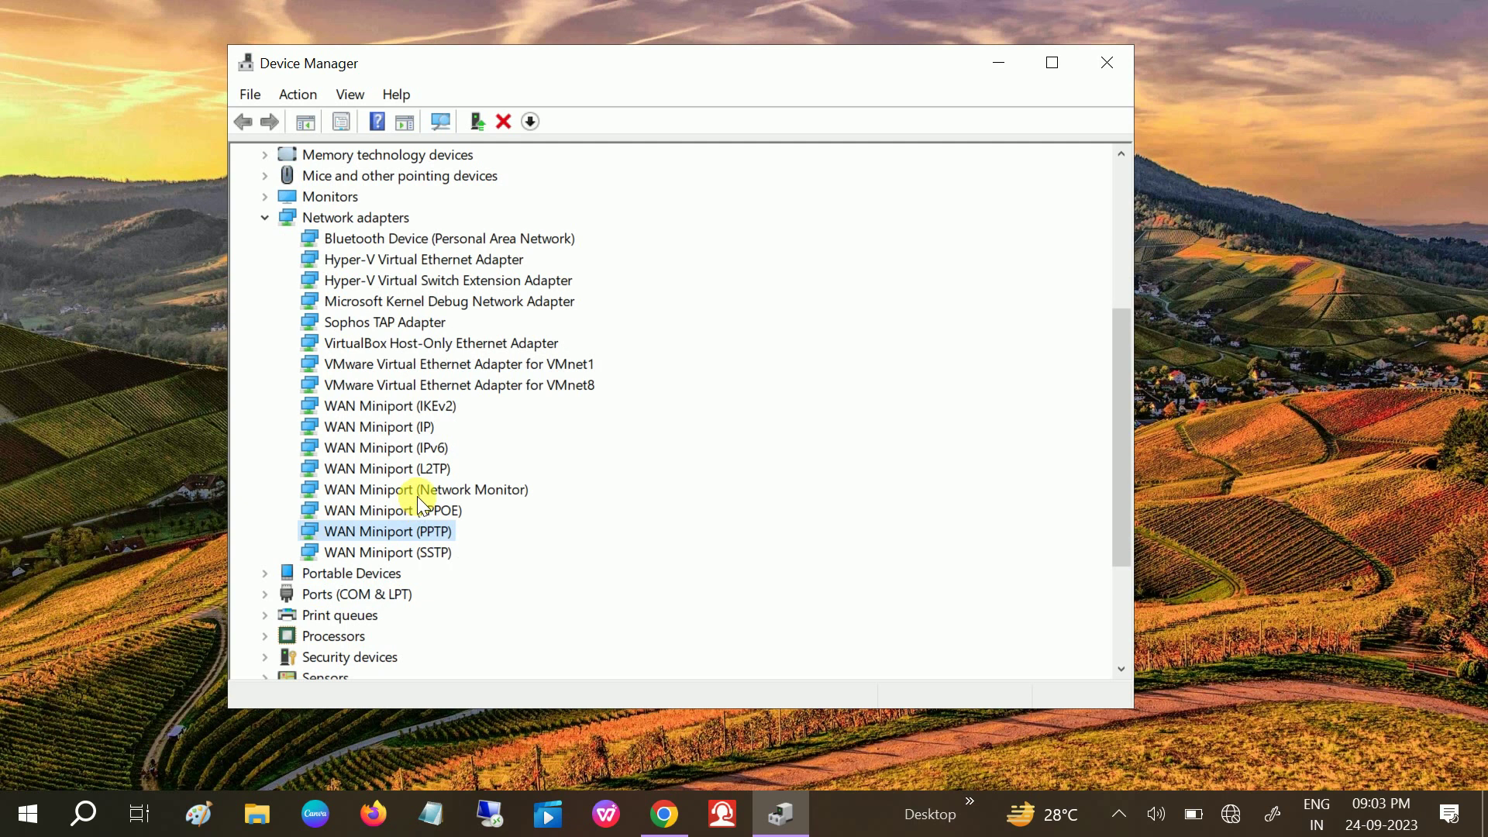
{"action": "scroll", "coordinate": [479, 332], "scroll_direction": "up", "scroll_amount": 2}
{"action": "scroll", "coordinate": [473, 349], "scroll_direction": "up", "scroll_amount": 3}
{"action": "left_click", "coordinate": [301, 160]}
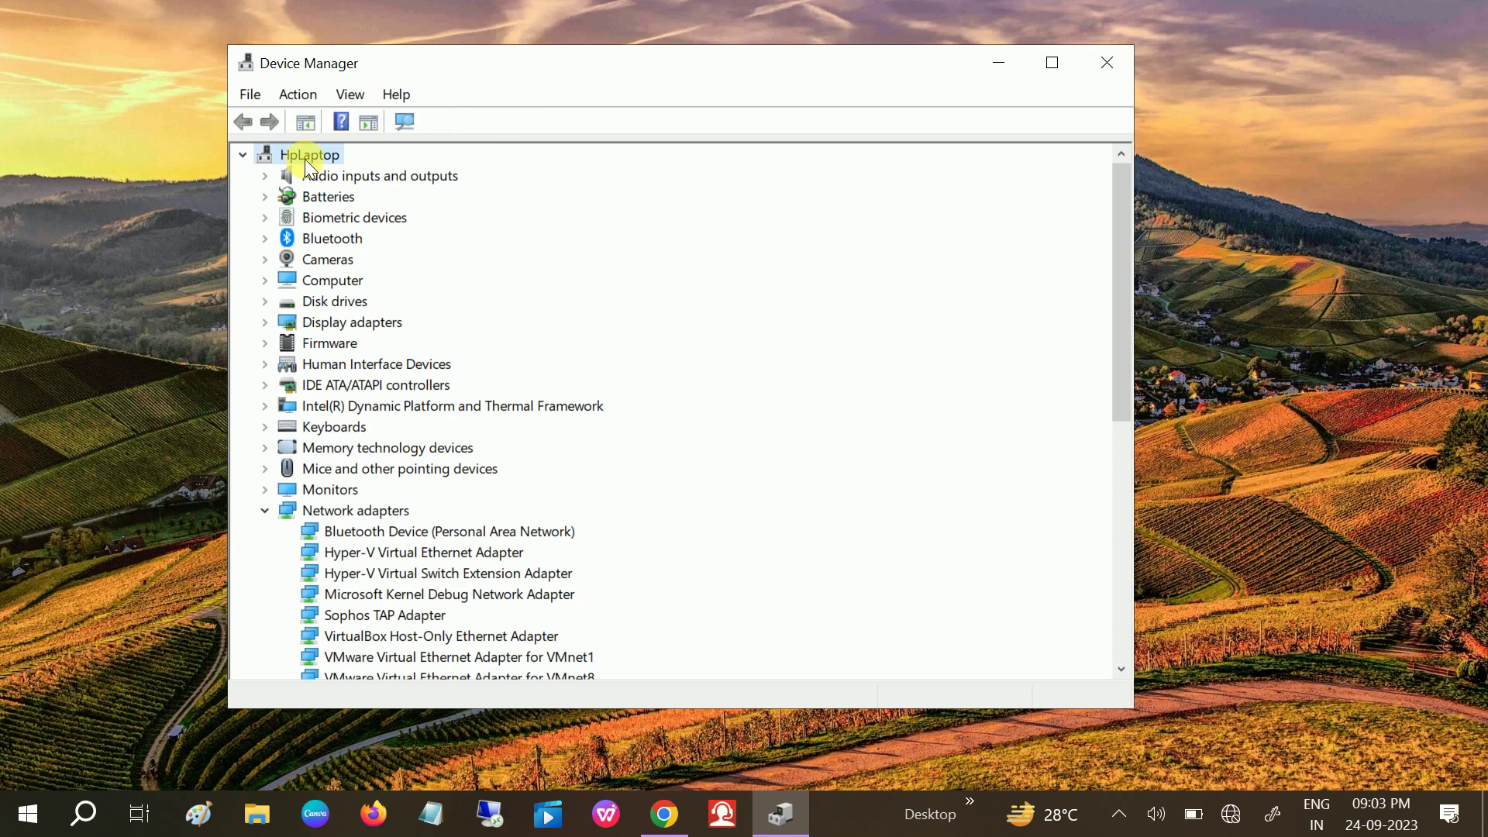
Step: Scan for hardware changes and select the Intel Dual Band Wireless-AC 3168 adapter
{"action": "left_click", "coordinate": [302, 98]}
{"action": "left_click", "coordinate": [354, 127]}
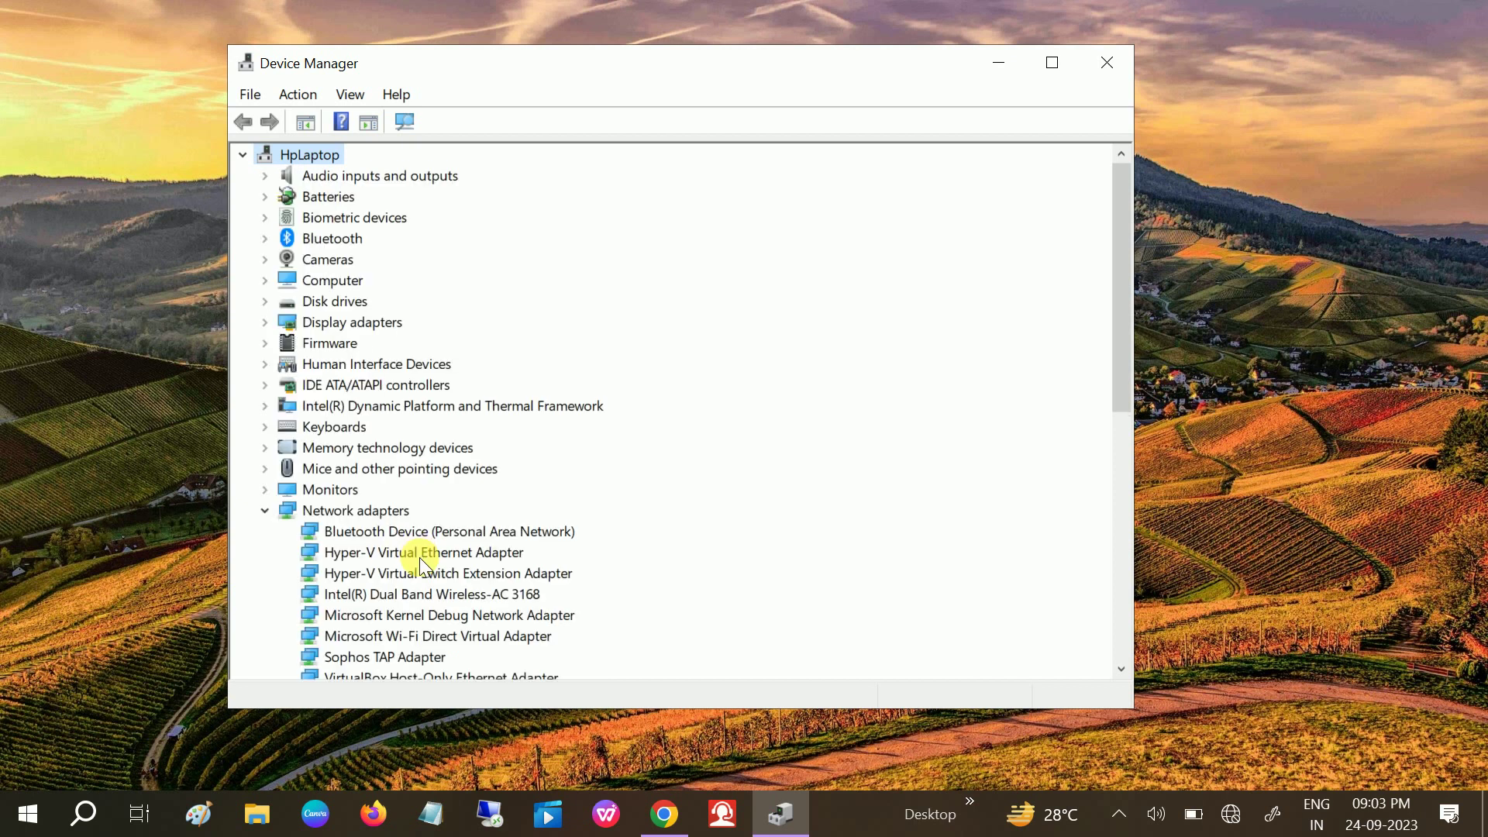
{"action": "scroll", "coordinate": [422, 558], "scroll_direction": "down", "scroll_amount": 5}
{"action": "scroll", "coordinate": [439, 526], "scroll_direction": "down", "scroll_amount": 1}
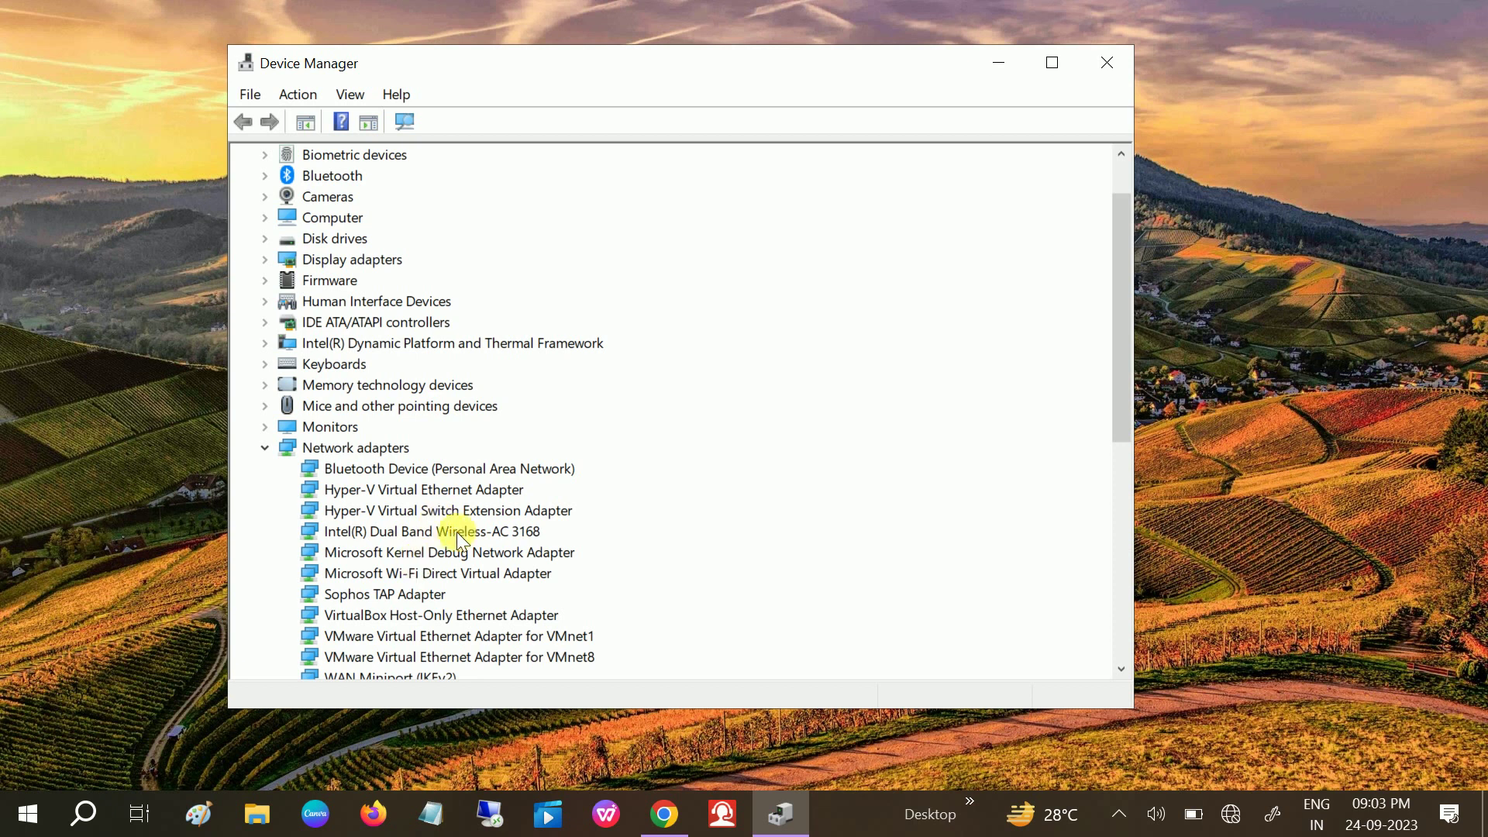
{"action": "left_click", "coordinate": [442, 533]}
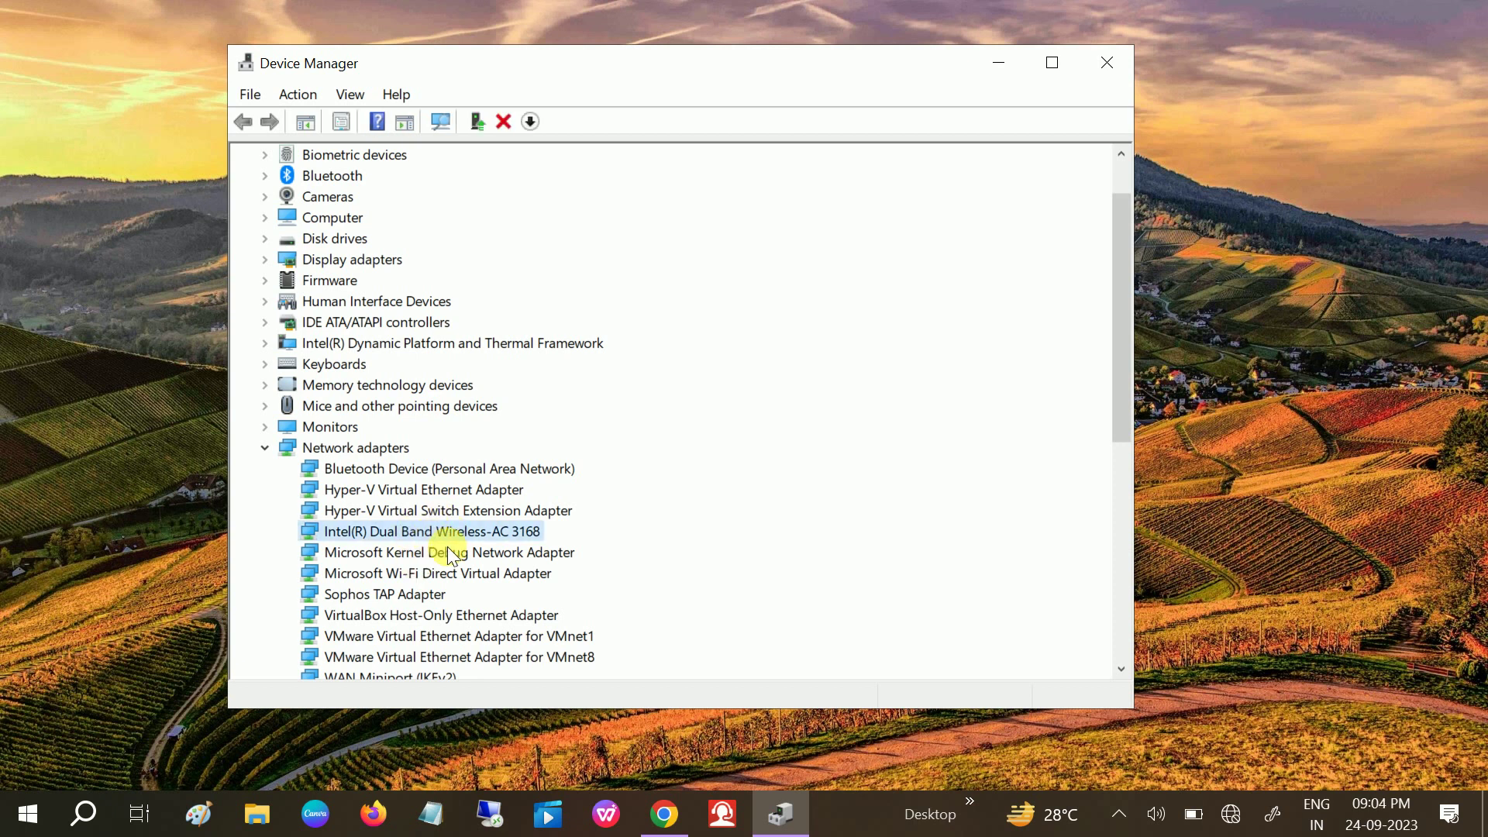
Step: Connect to METRO BROADBAND_5G using its security key, then close Device Manager
{"action": "left_click", "coordinate": [1228, 818]}
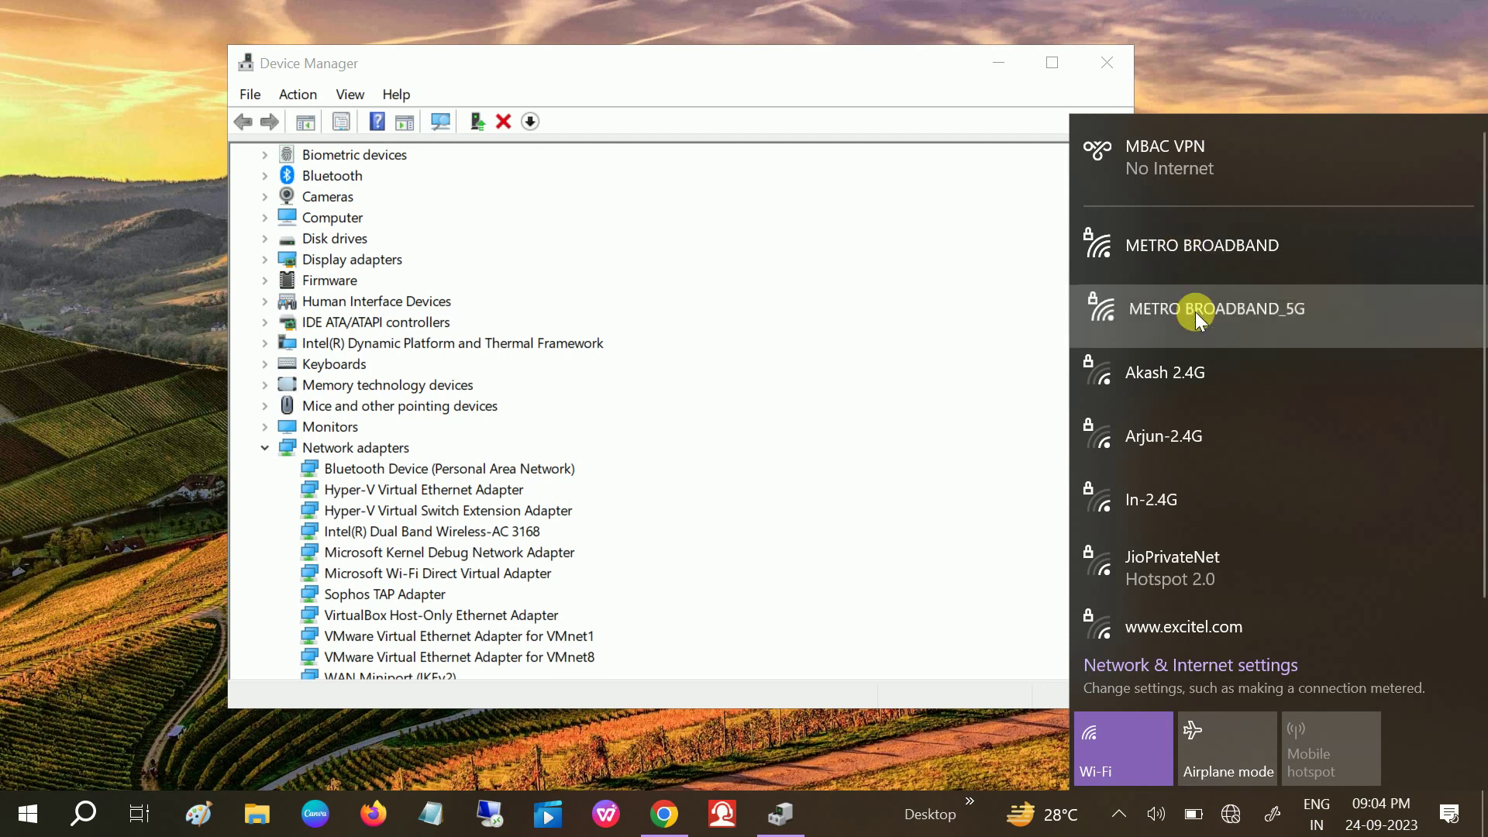
{"action": "left_click", "coordinate": [1195, 311]}
{"action": "left_click", "coordinate": [1370, 418]}
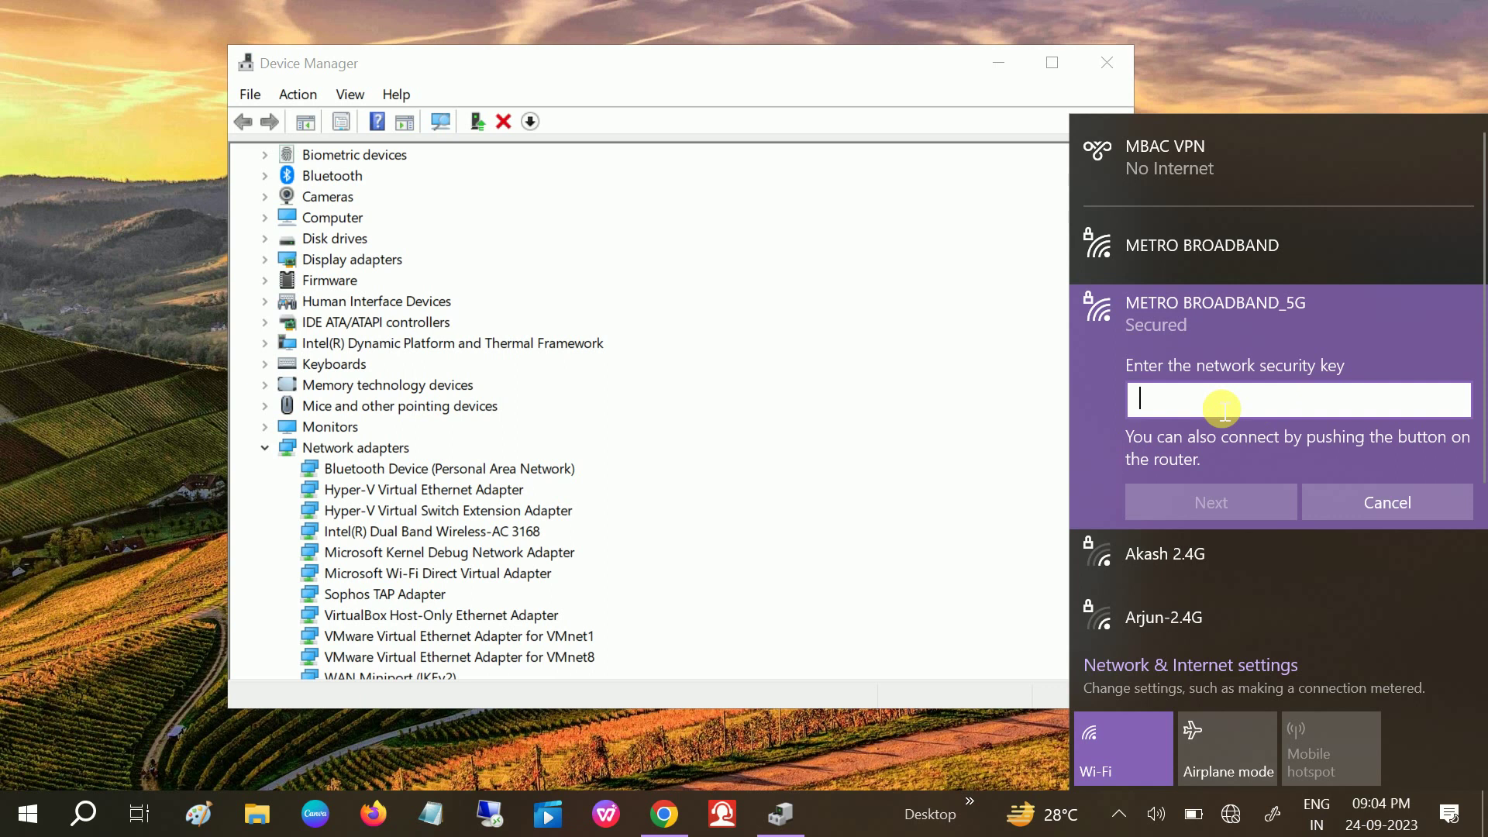
{"action": "type", "text": "••"}
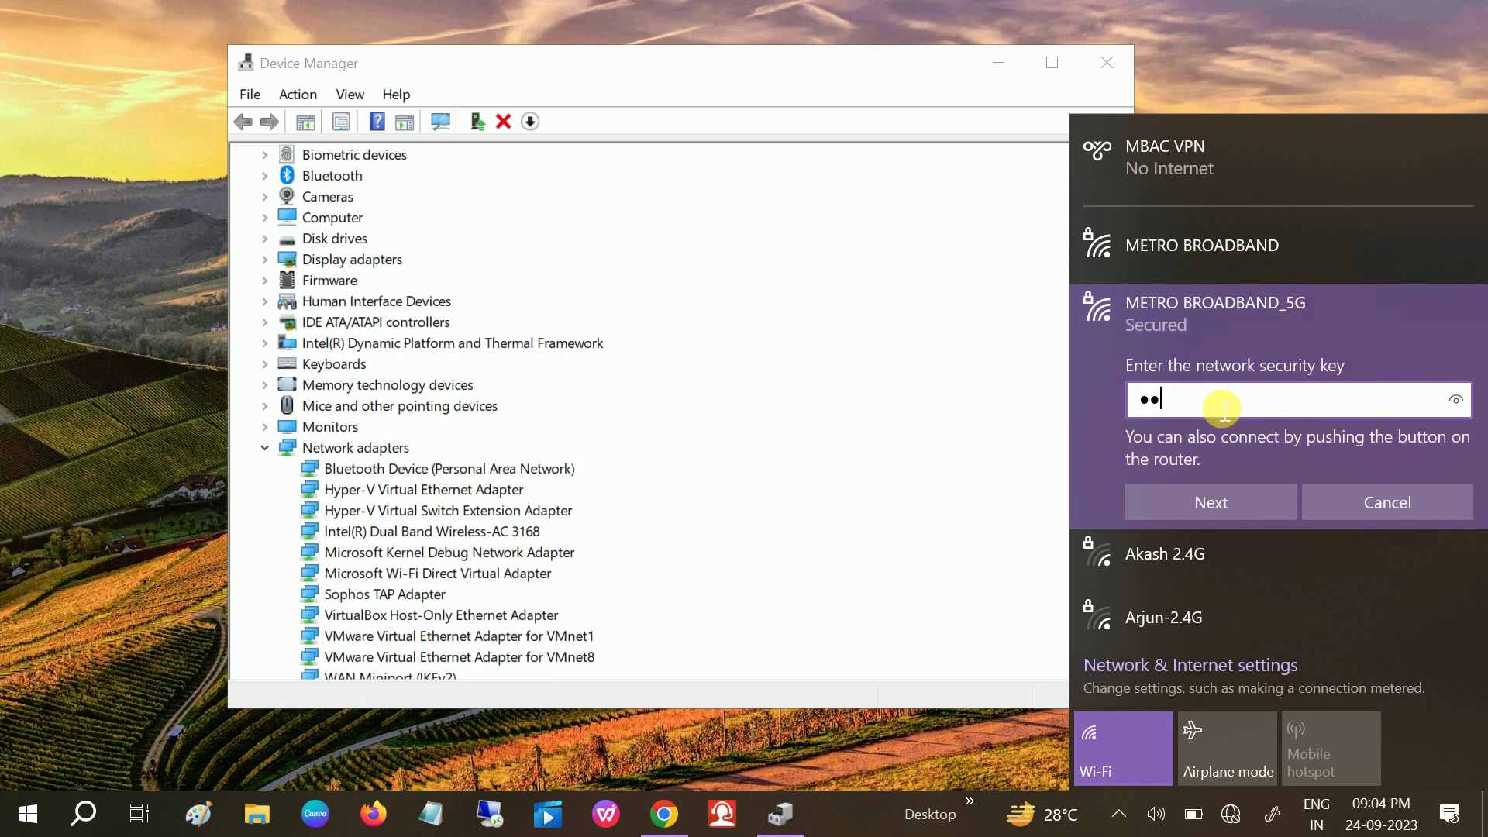
{"action": "type", "text": "•••••••••"}
{"action": "key", "text": "Return"}
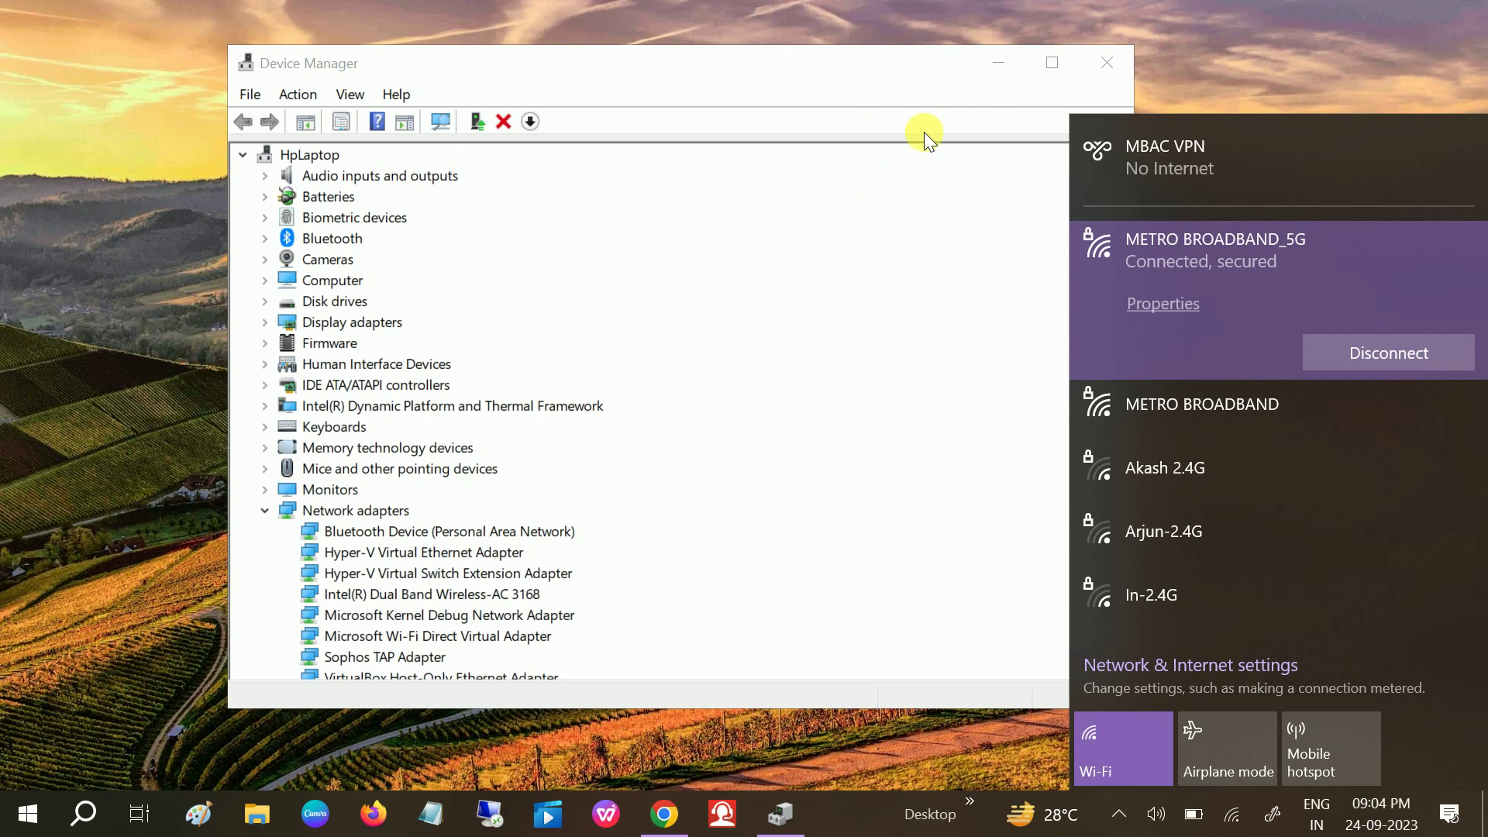
{"action": "left_click", "coordinate": [1111, 76]}
Step: Search the web for resetting network settings, dismiss the results, and show the Wi-Fi list
{"action": "left_click", "coordinate": [86, 813]}
{"action": "type", "text": "net"}
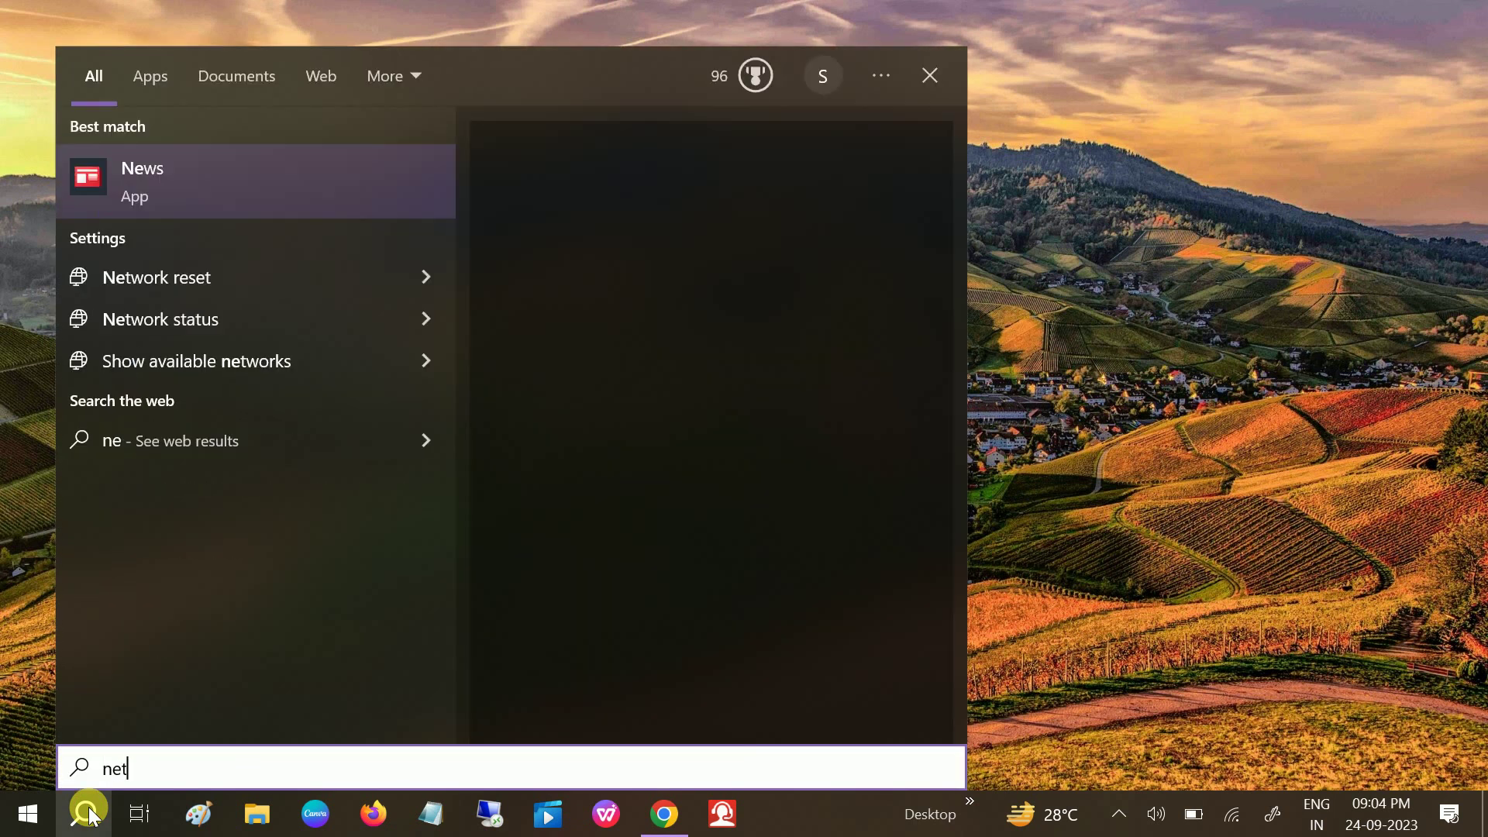
{"action": "type", "text": "wok"}
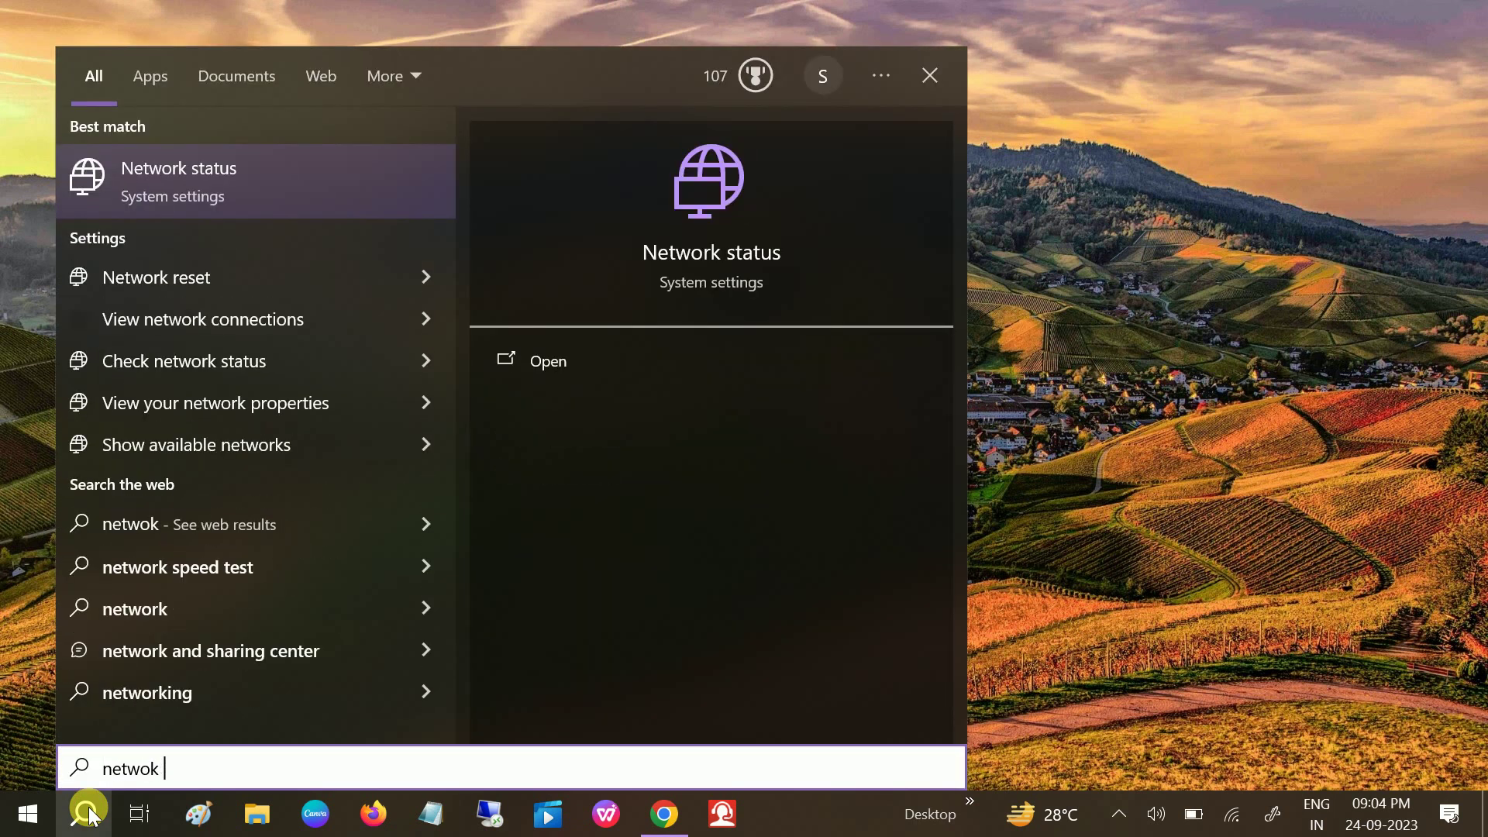
{"action": "type", "text": " rest"}
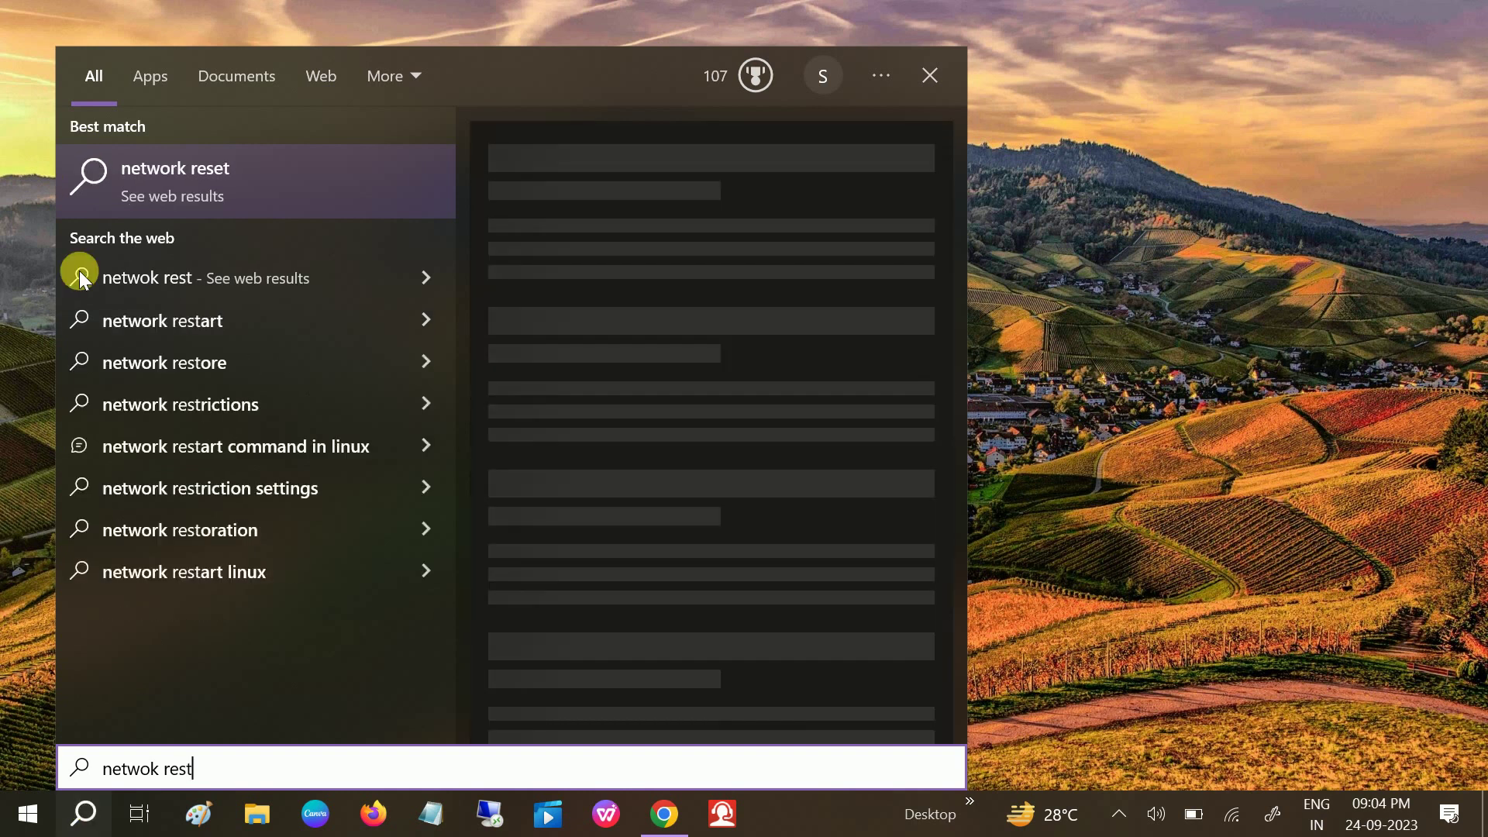
{"action": "left_click", "coordinate": [201, 186]}
{"action": "left_click", "coordinate": [1185, 297]}
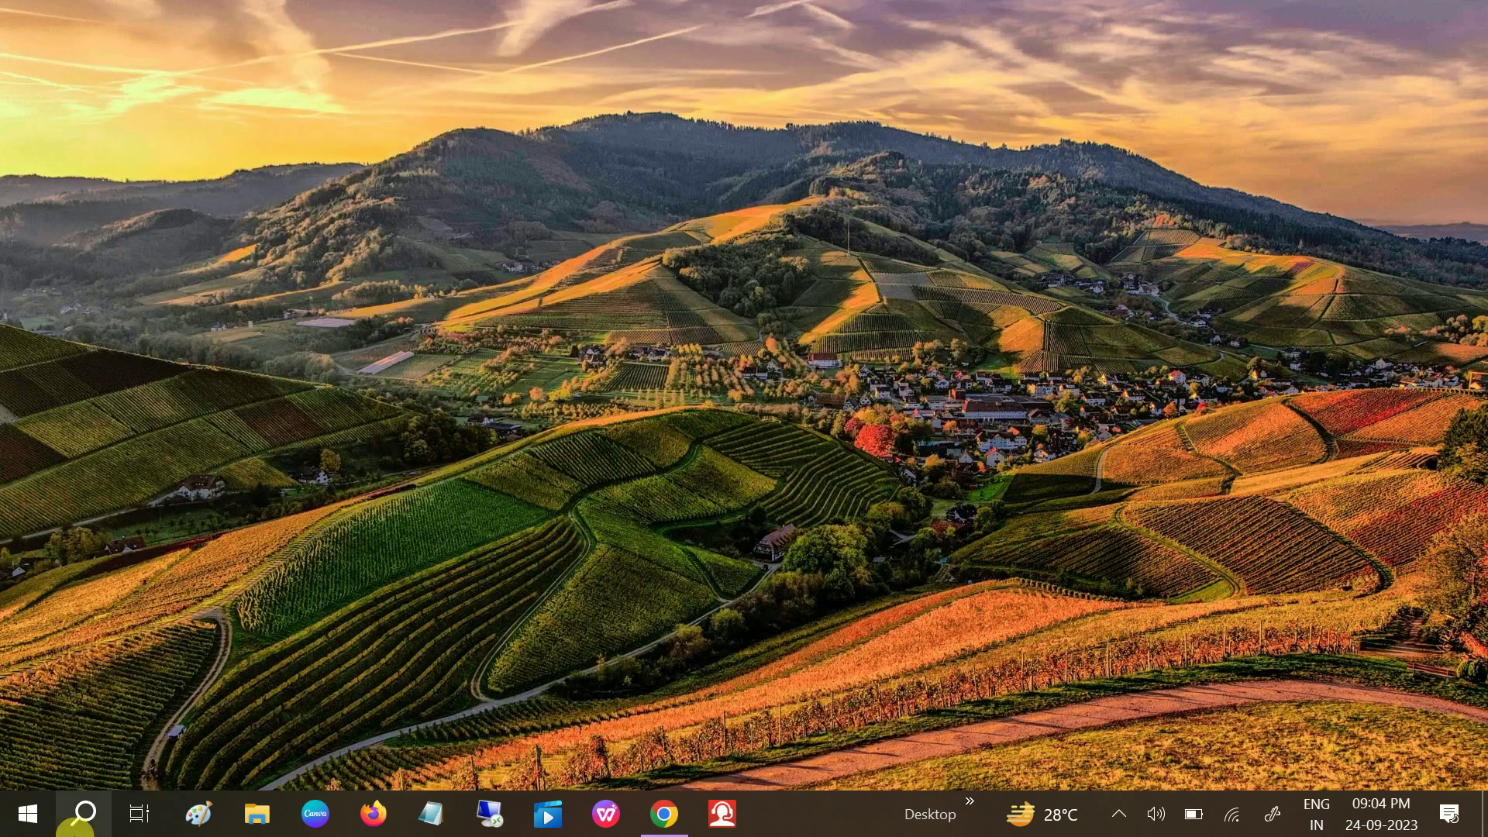
{"action": "left_click", "coordinate": [82, 814]}
{"action": "type", "text": "re"}
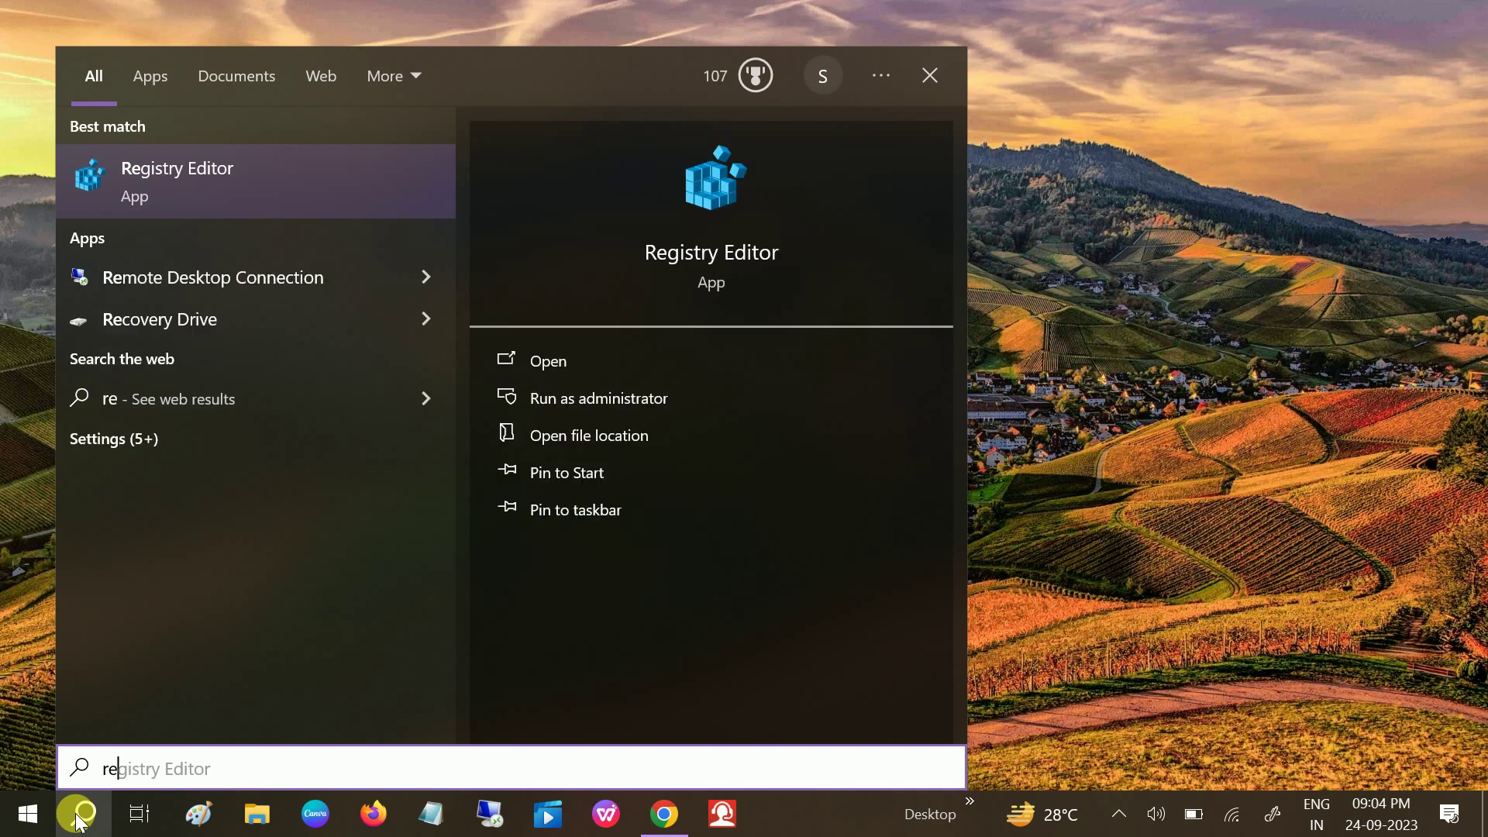
{"action": "type", "text": "set net"}
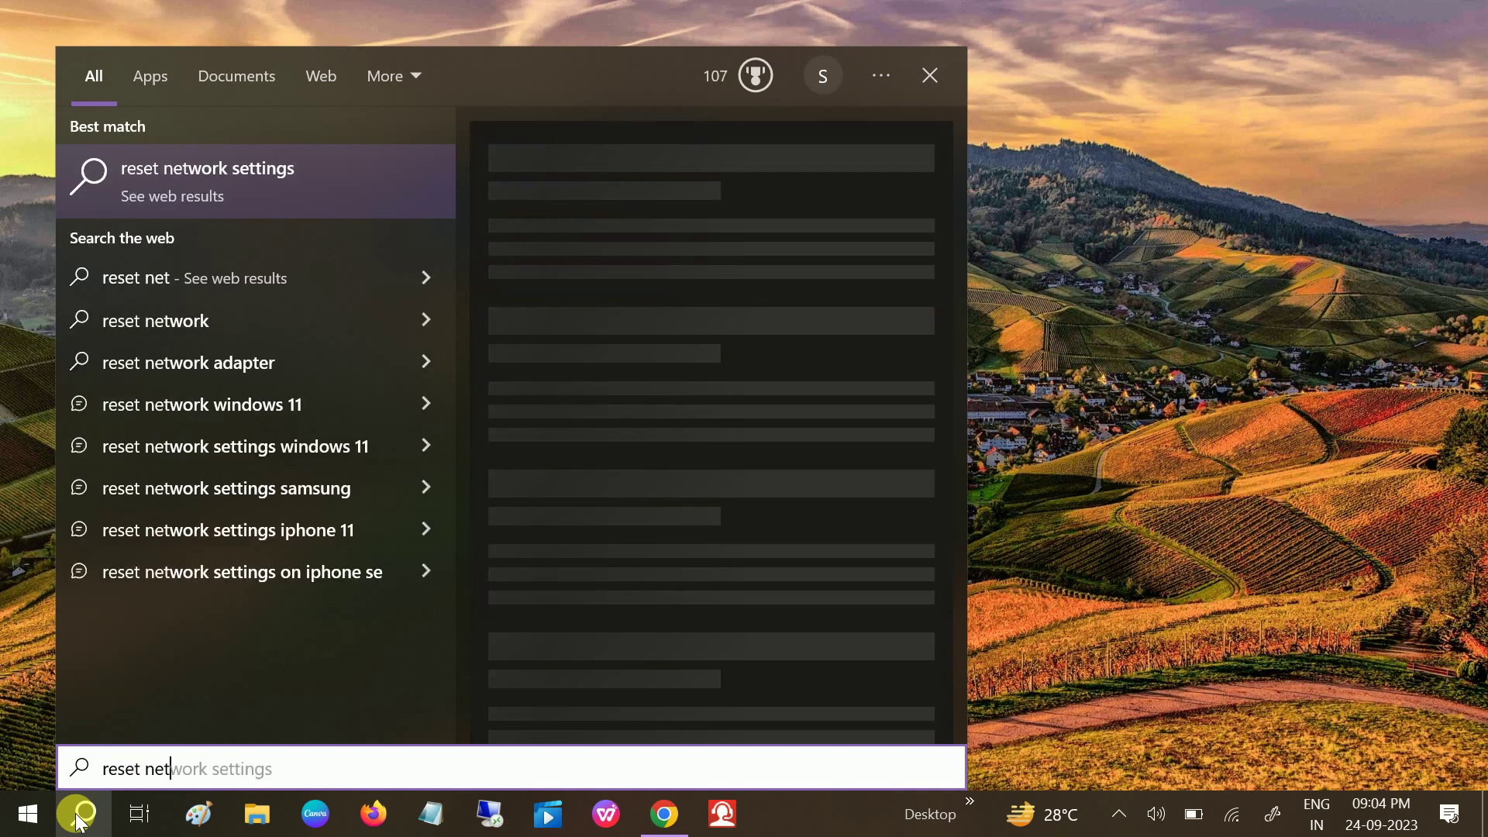
{"action": "left_click", "coordinate": [1234, 823]}
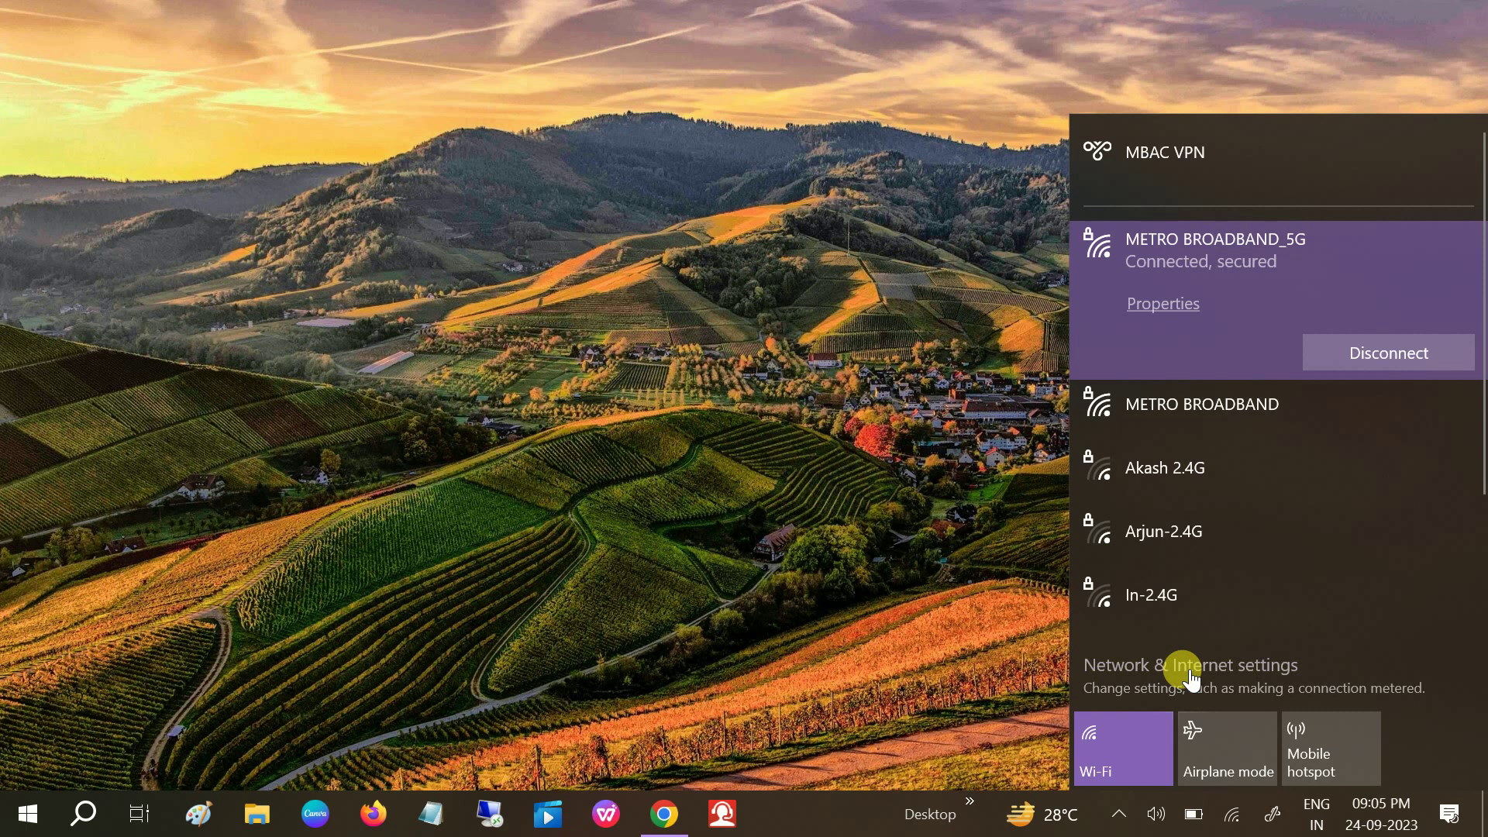
Step: Reach the Network reset page, decline the reset prompt, and close Settings
{"action": "left_click", "coordinate": [1183, 669]}
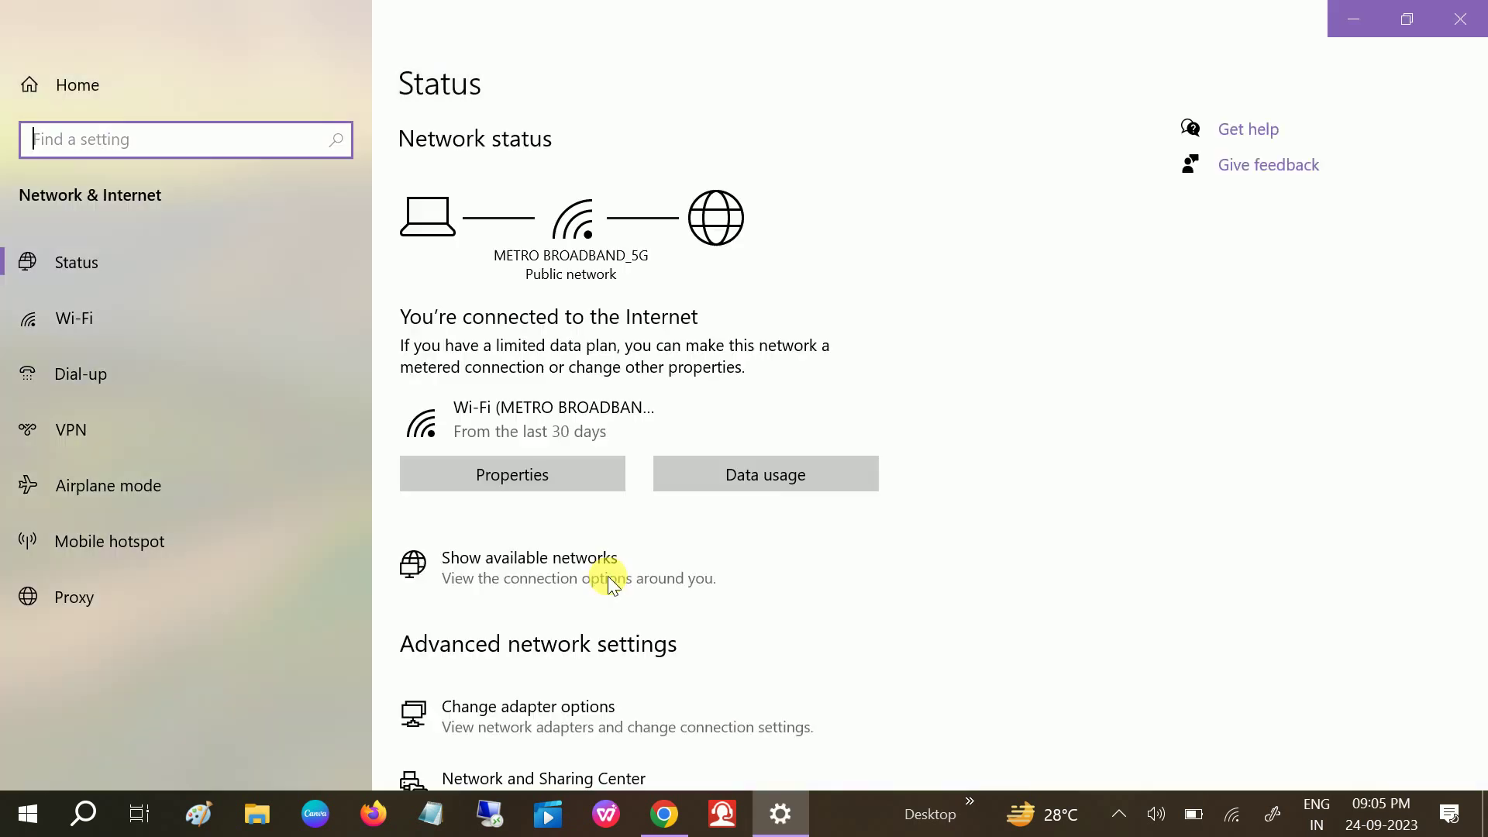
{"action": "scroll", "coordinate": [607, 575], "scroll_direction": "down", "scroll_amount": 1}
{"action": "scroll", "coordinate": [607, 580], "scroll_direction": "down", "scroll_amount": 2}
{"action": "left_click", "coordinate": [453, 687]}
{"action": "left_click", "coordinate": [110, 389]}
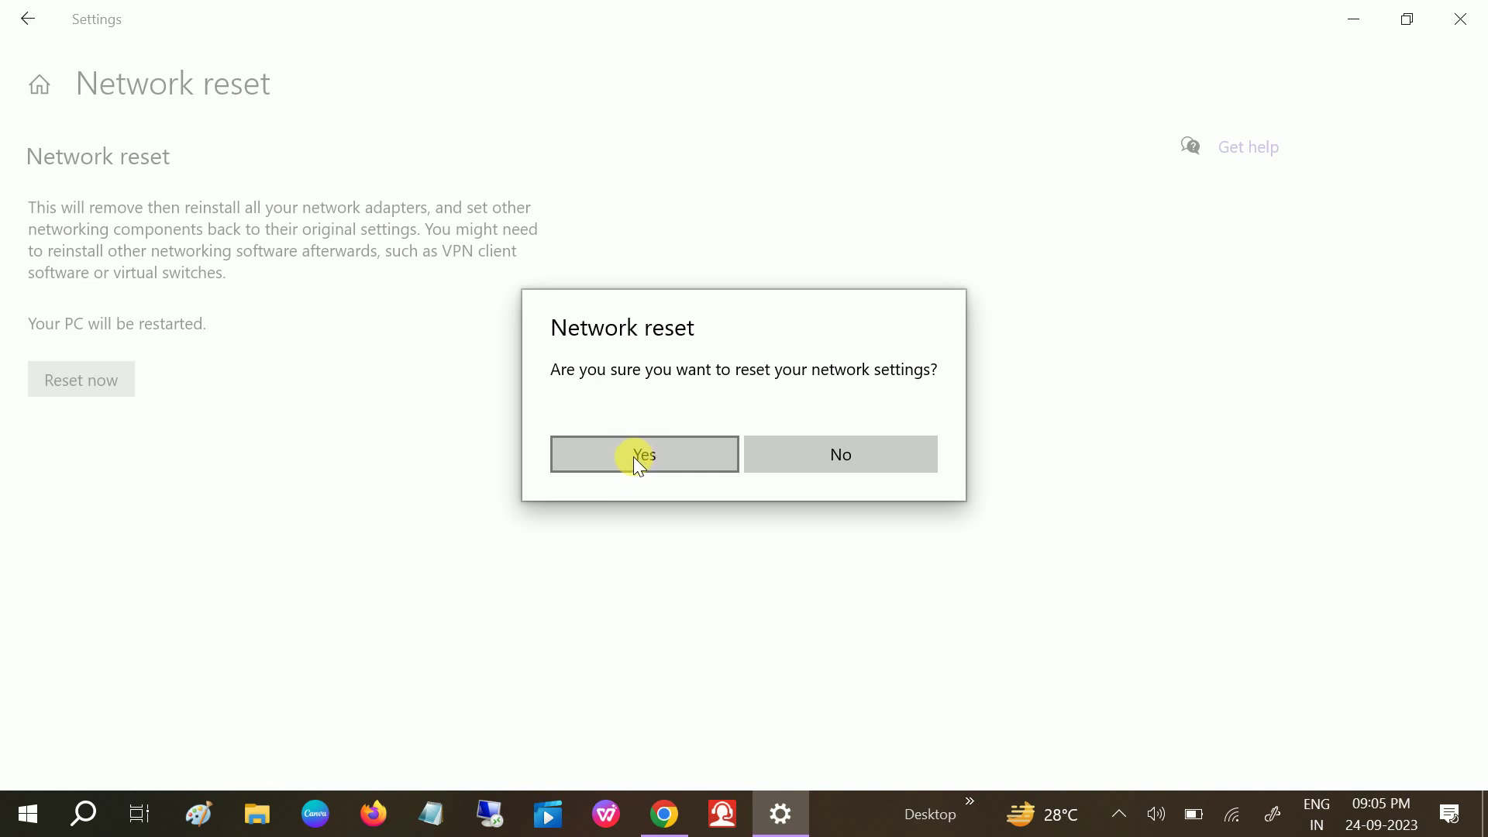
{"action": "left_click", "coordinate": [883, 456]}
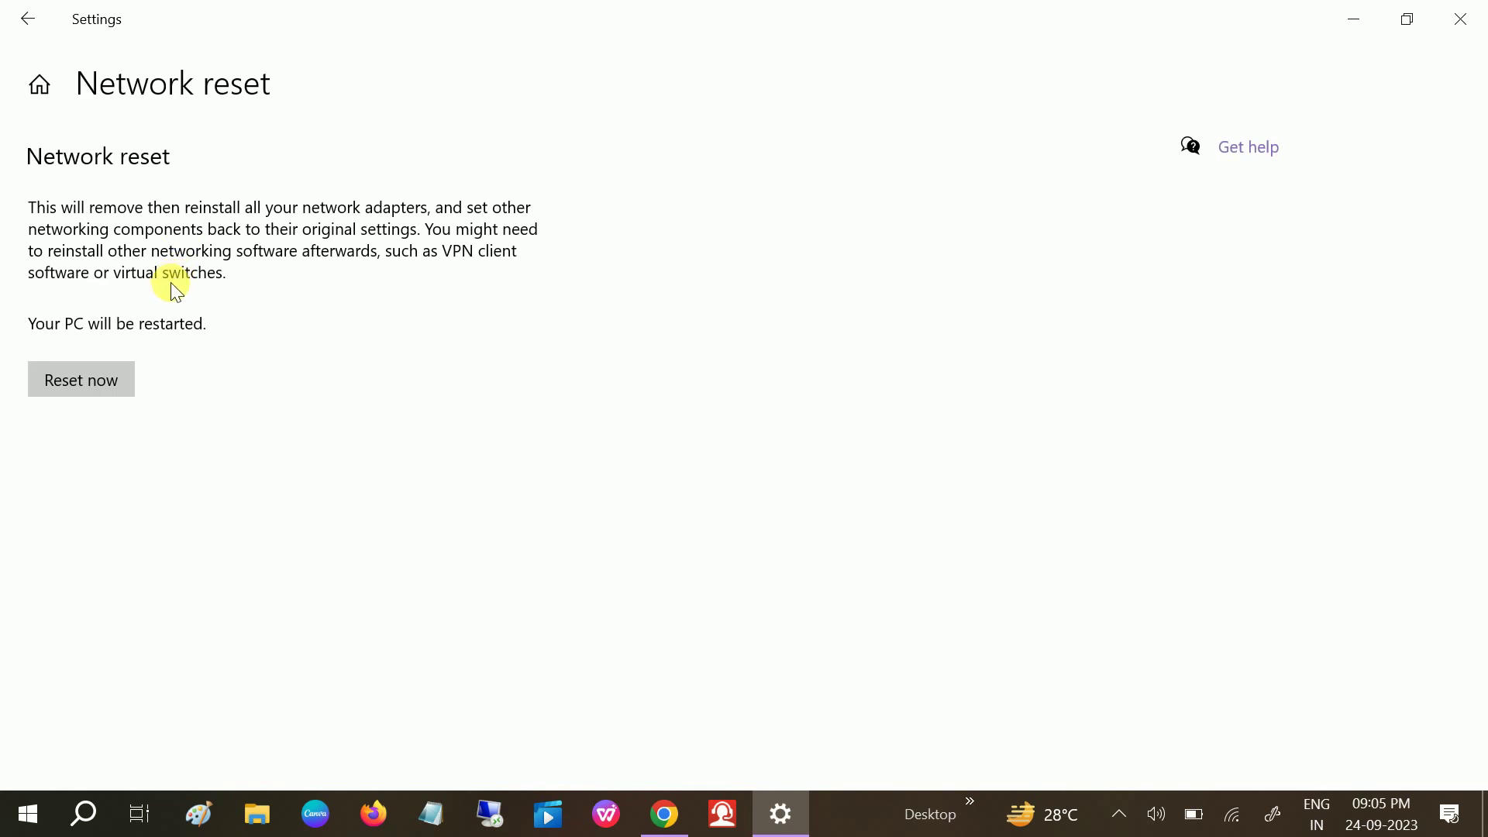
{"action": "left_click", "coordinate": [1458, 21]}
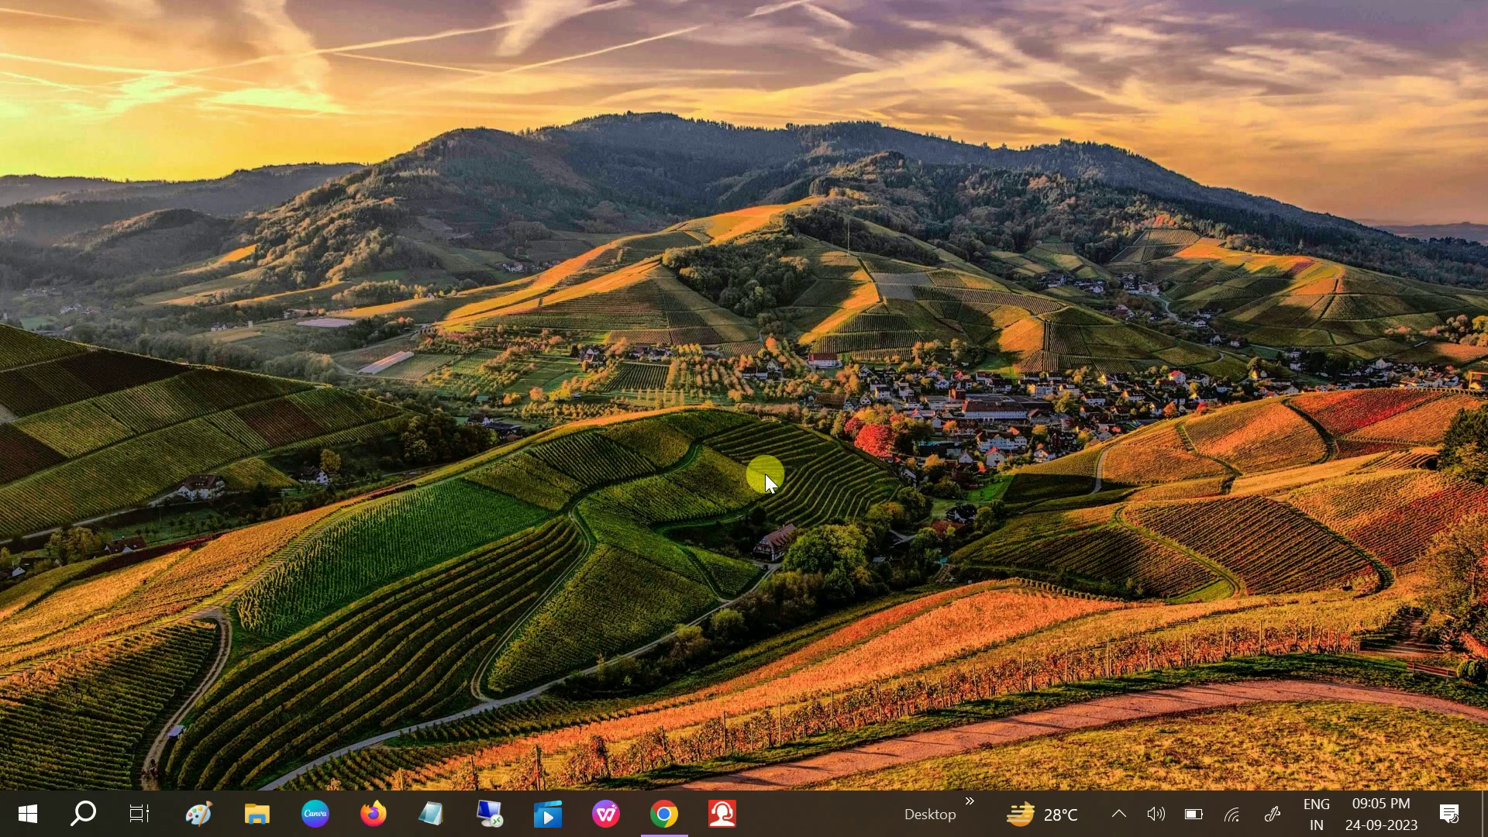